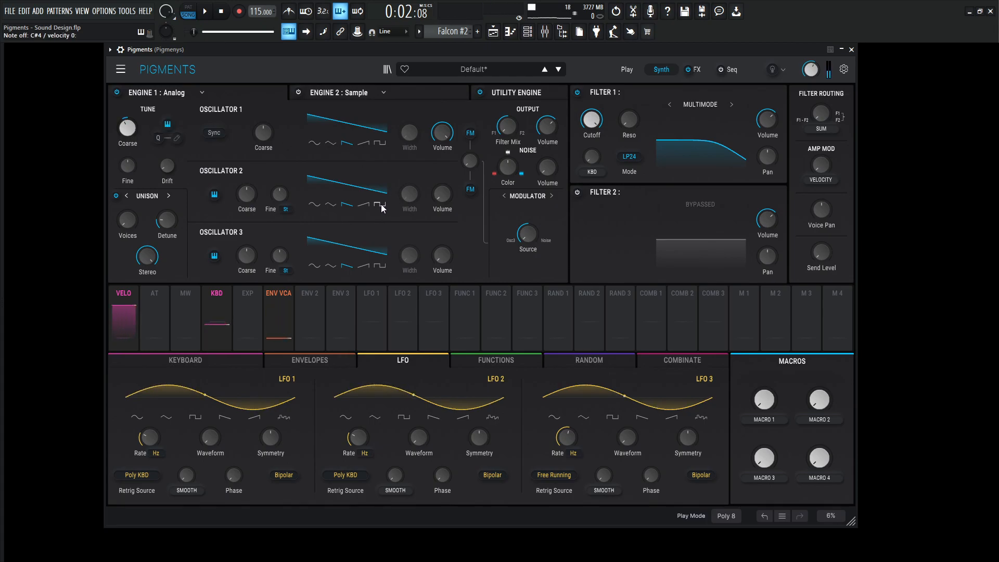
# Set oscillator 2 to a square wave and raise its volume to 0 dB.
pyautogui.moveTo(445, 197); pyautogui.dragTo(445, 151)
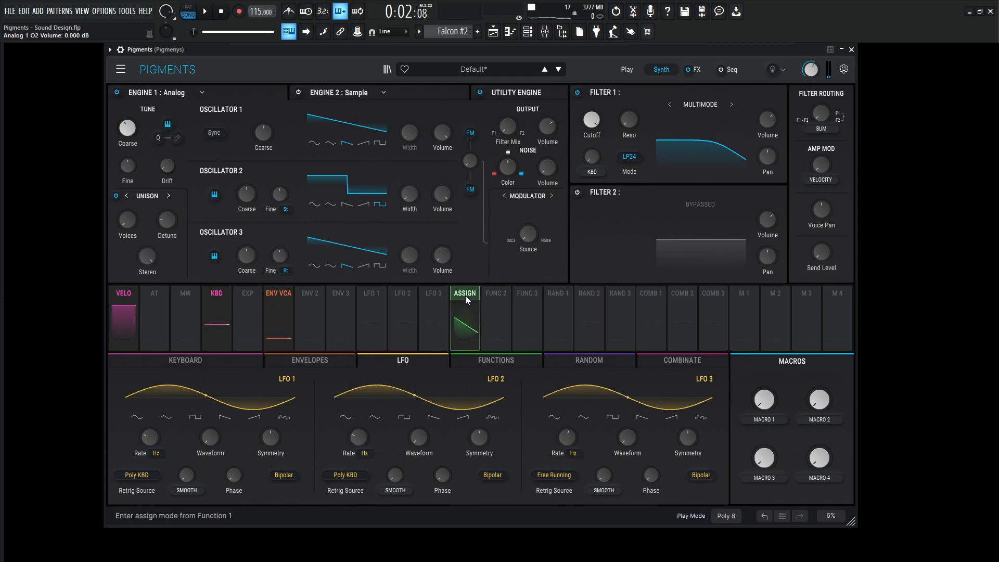
pyautogui.moveTo(120, 221); pyautogui.dragTo(167, 218)
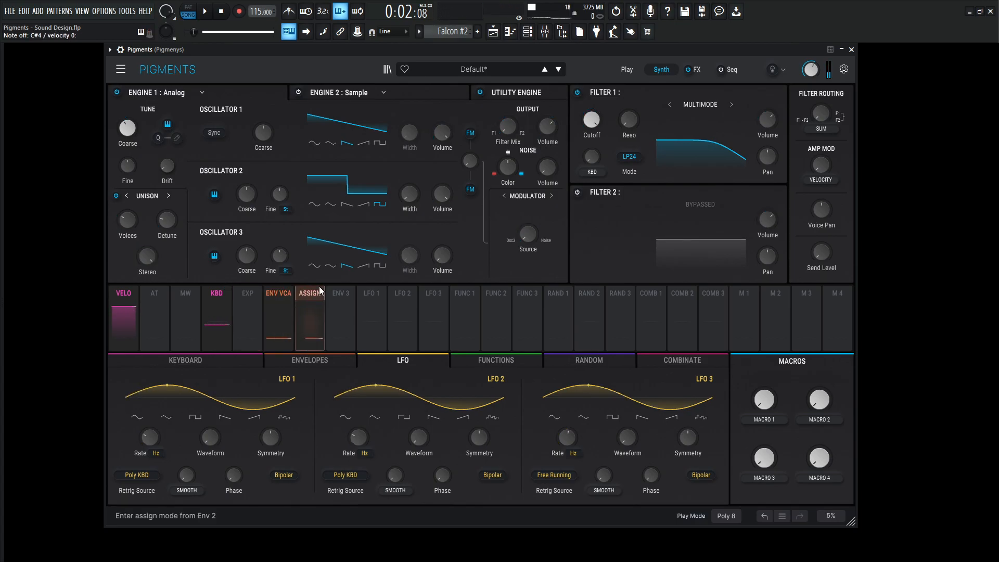
# Fill the whole of Function 1 with sixteen equal downward ramps using the ramp-down draw mode.
pyautogui.click(451, 326)
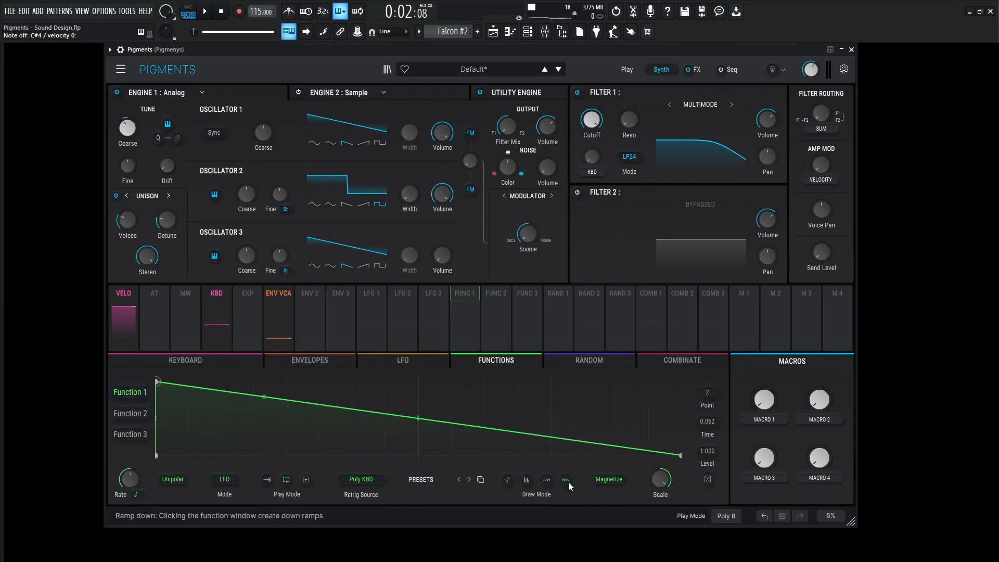
pyautogui.moveTo(168, 378); pyautogui.dragTo(715, 343)
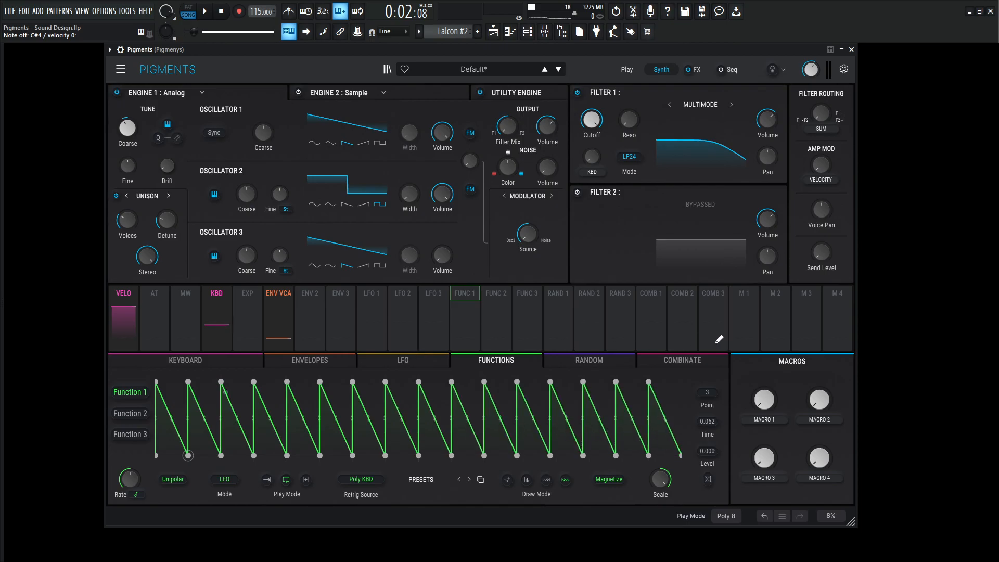
# Switch LFO 2's rate type to Straight only, set its rate to 1/1, and choose Free Running as its retrigger source.
pyautogui.click(414, 359)
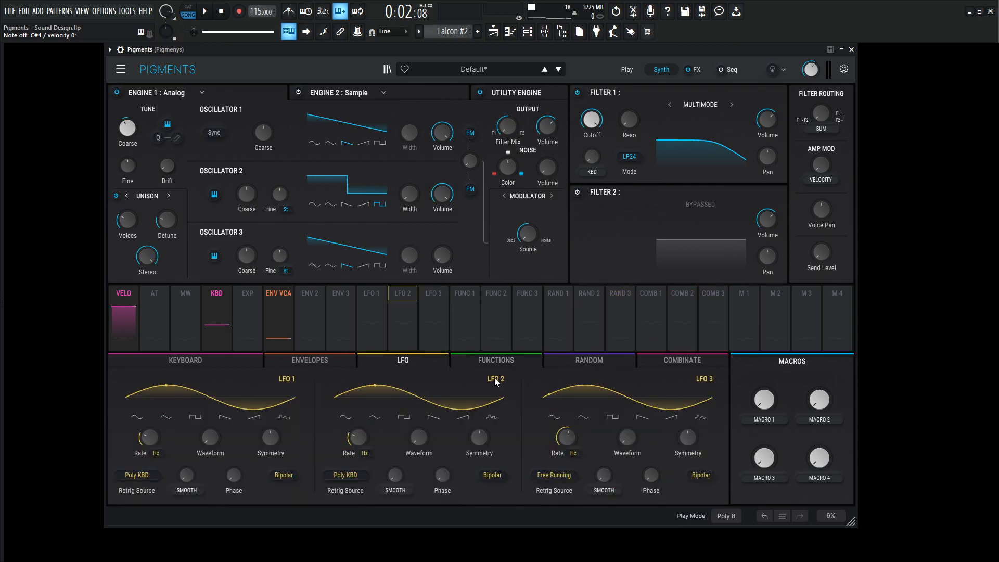
pyautogui.click(365, 453)
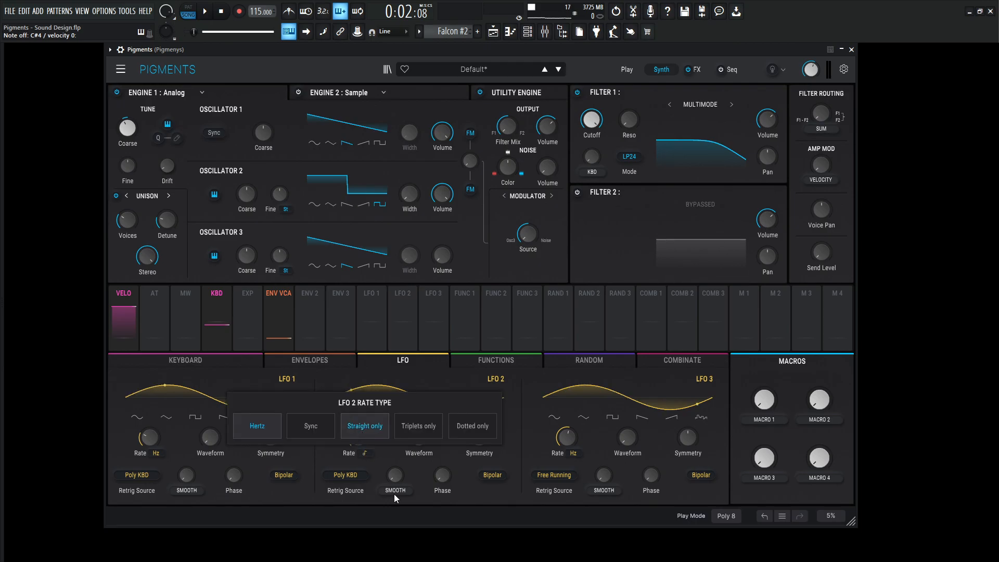
pyautogui.click(368, 361)
pyautogui.click(363, 439)
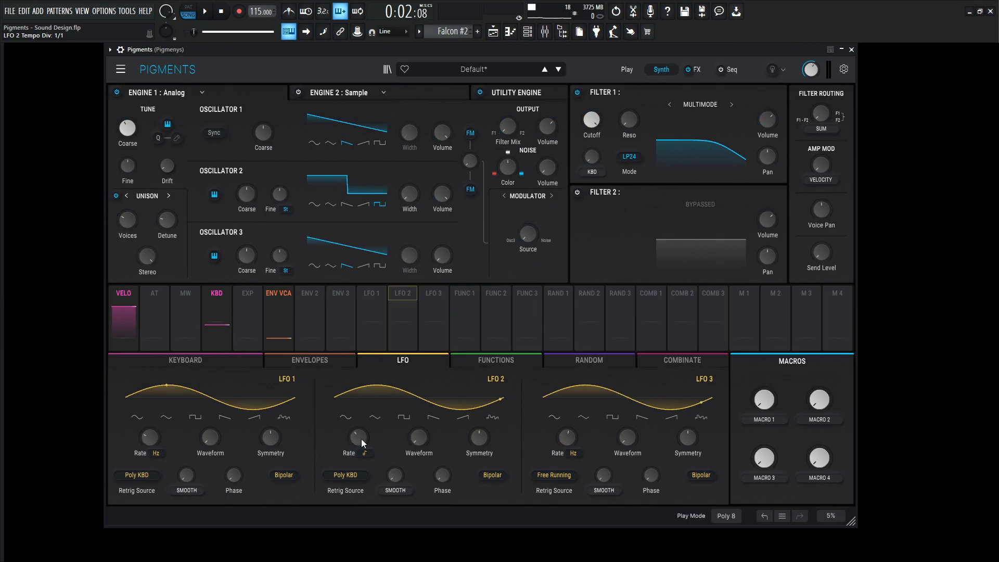
pyautogui.click(346, 476)
pyautogui.click(513, 522)
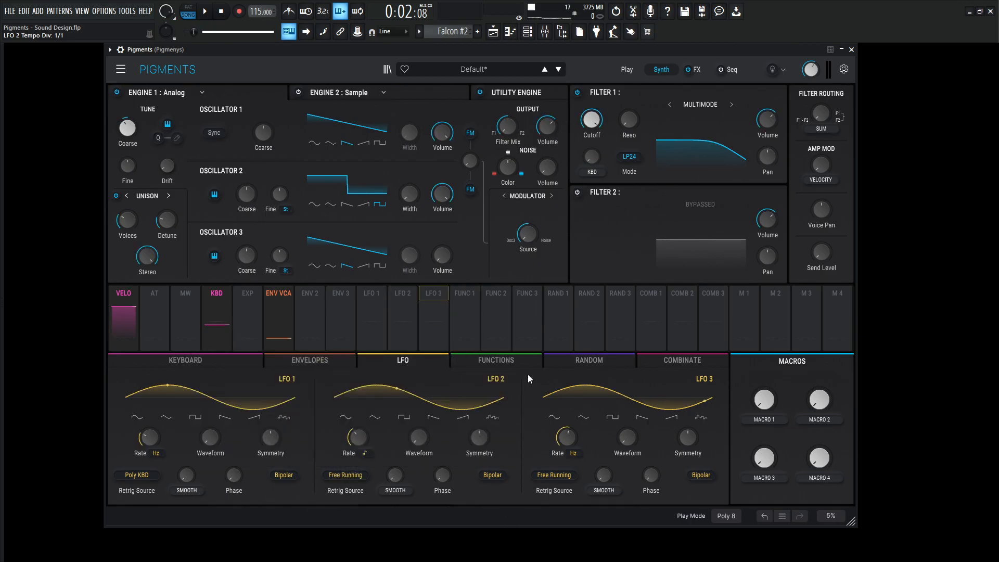
# Set Combinate 1's source to Func 1 and its mod to LFO 2, with the crossfade amount about halfway.
pyautogui.click(661, 359)
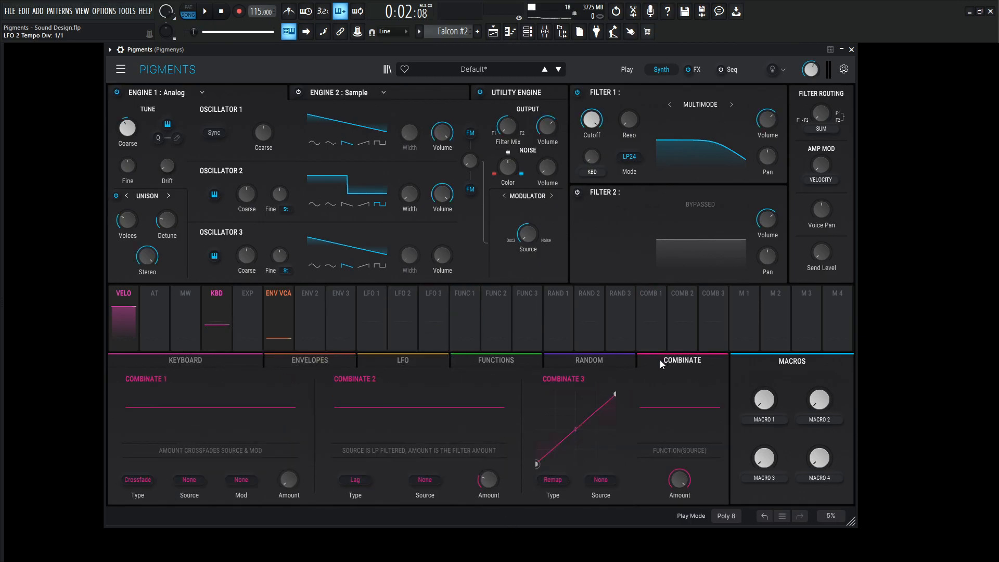
pyautogui.click(196, 486)
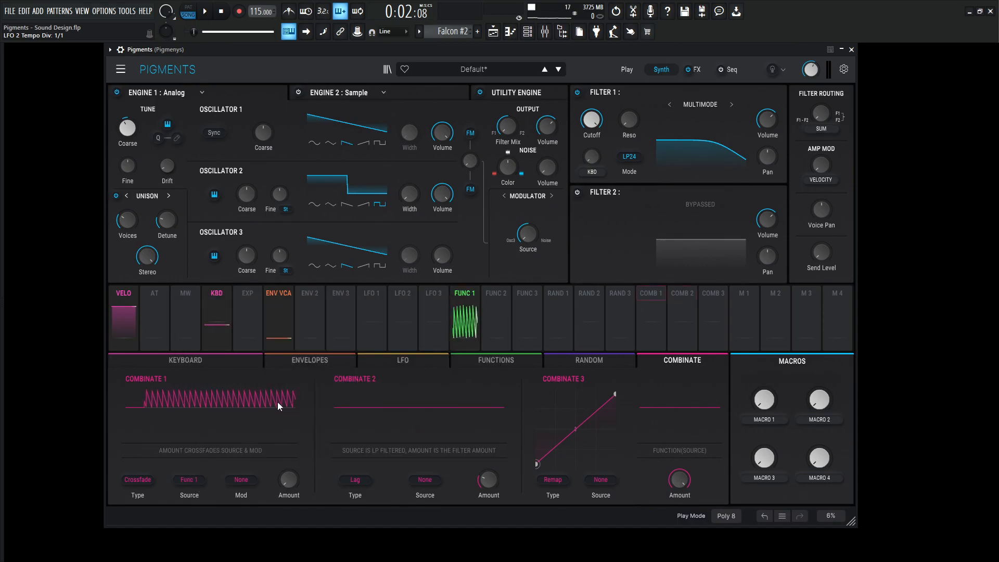
pyautogui.click(244, 479)
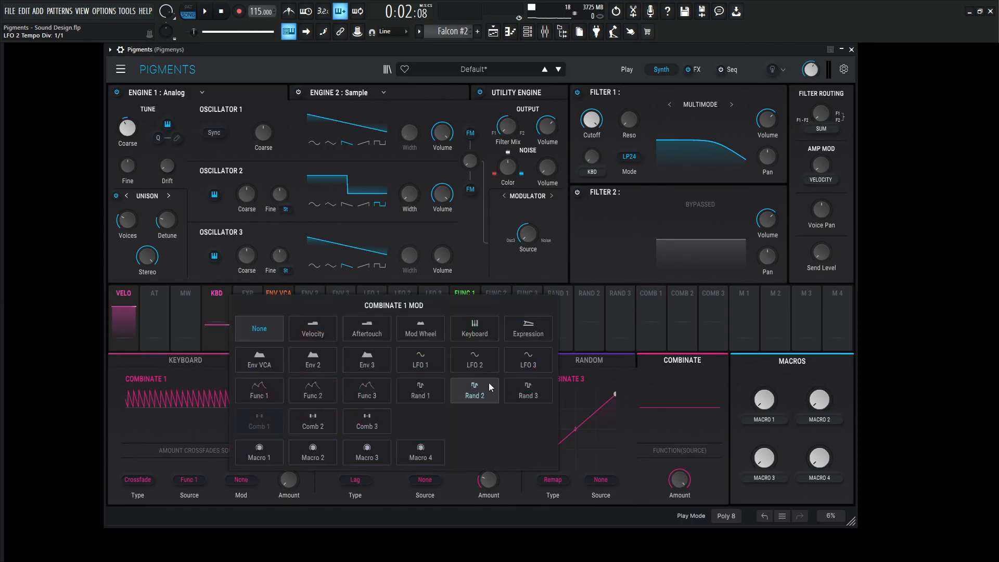
pyautogui.click(483, 367)
pyautogui.moveTo(294, 482); pyautogui.dragTo(251, 435)
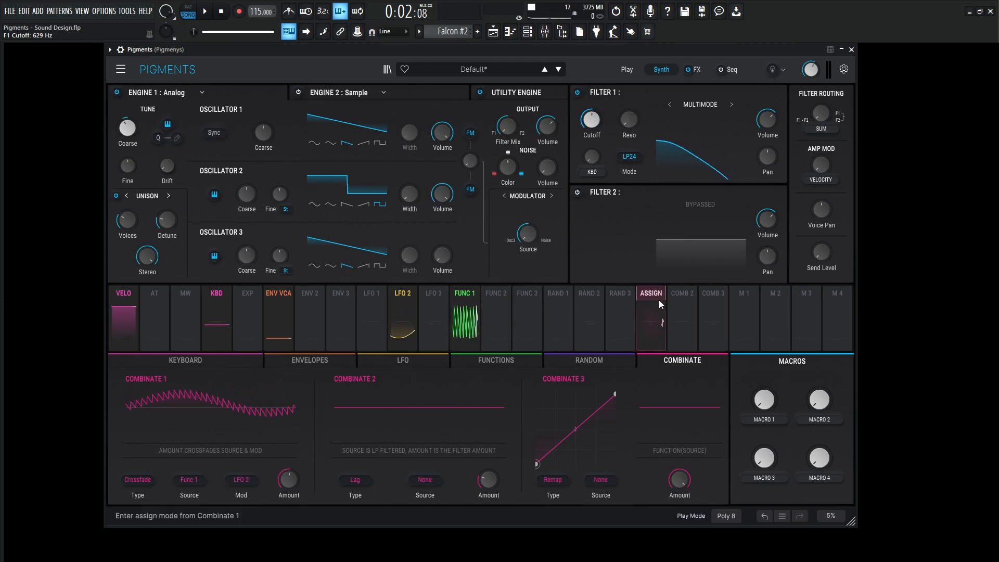
# Modulate the Filter 1 cutoff with Combinate 1 and raise the filter's resonance.
pyautogui.moveTo(649, 332); pyautogui.dragTo(592, 120)
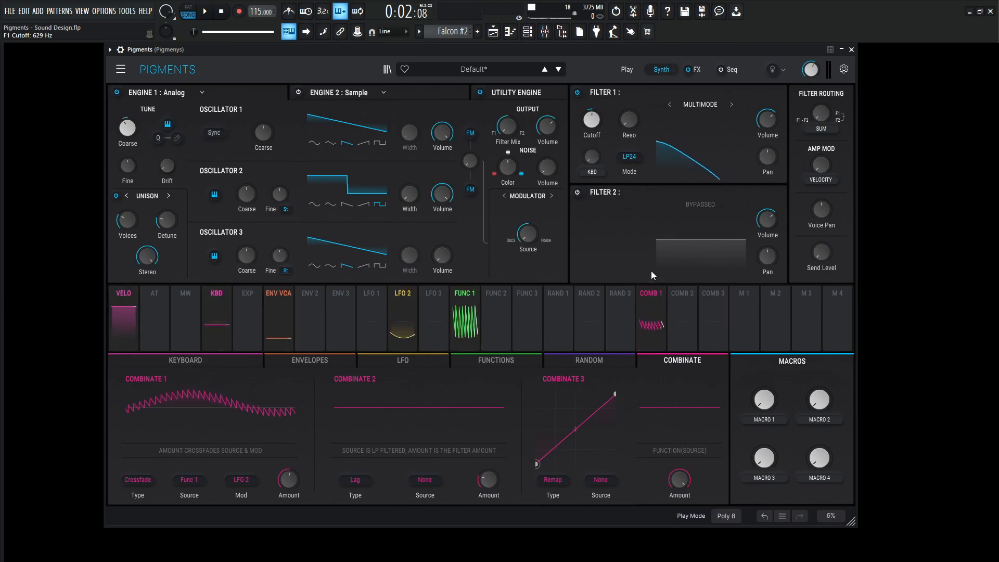
pyautogui.moveTo(630, 124); pyautogui.dragTo(642, 112)
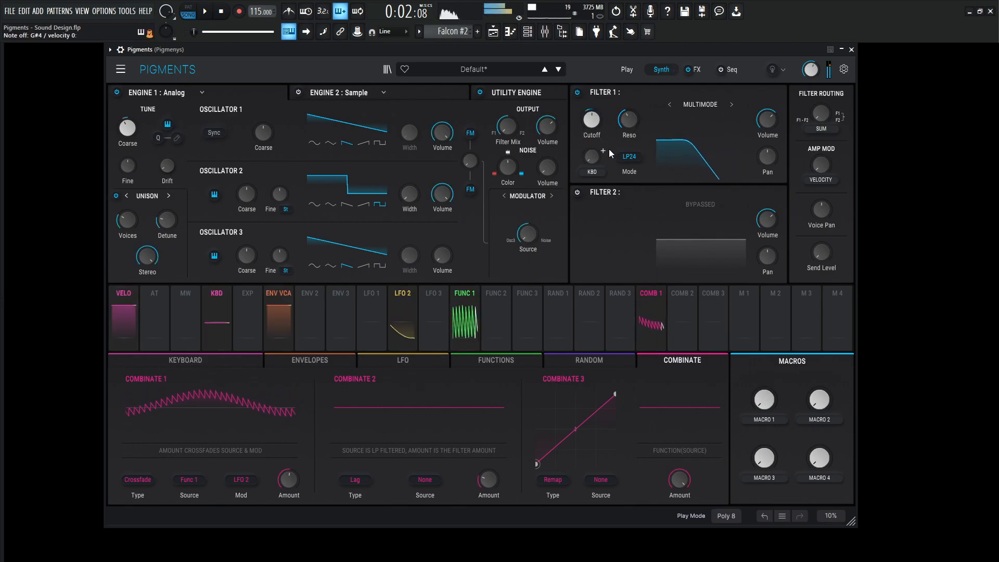
# Slow down Function 1's tempo-synced rate and play back the pattern to audition the filter movement.
pyautogui.click(507, 361)
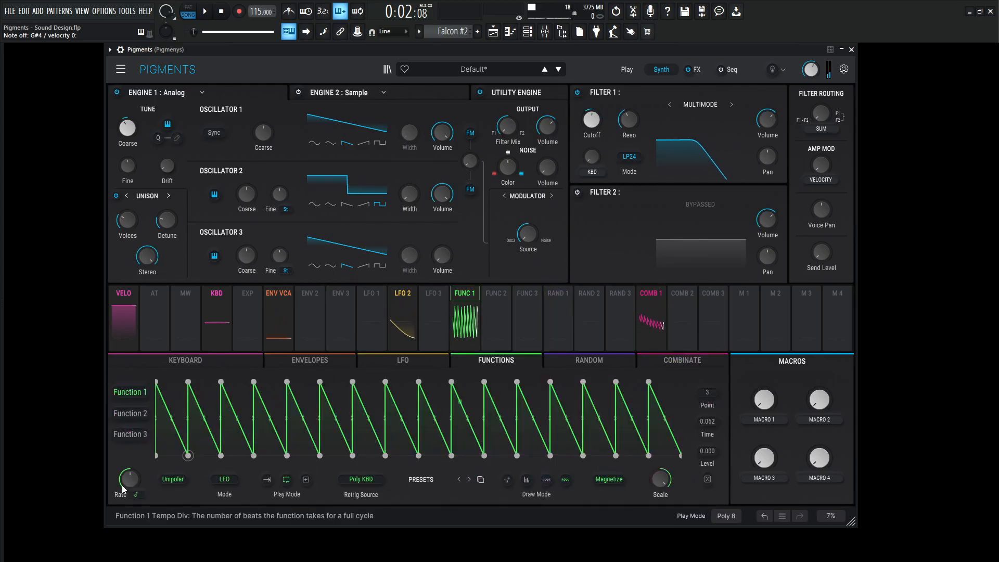
pyautogui.moveTo(129, 480); pyautogui.dragTo(127, 487)
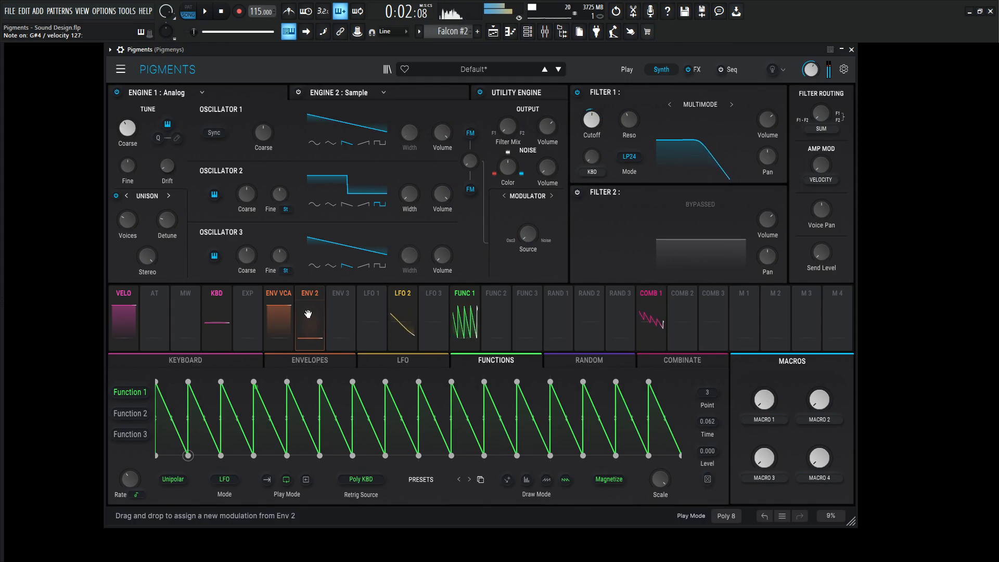
pyautogui.press('r')
pyautogui.press('space')
pyautogui.press('space')
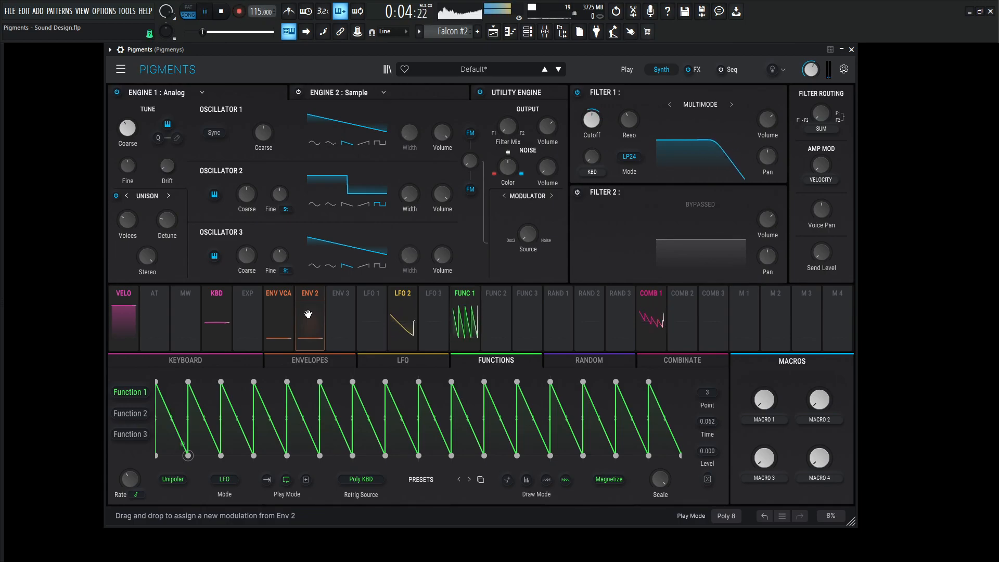
pyautogui.press('space')
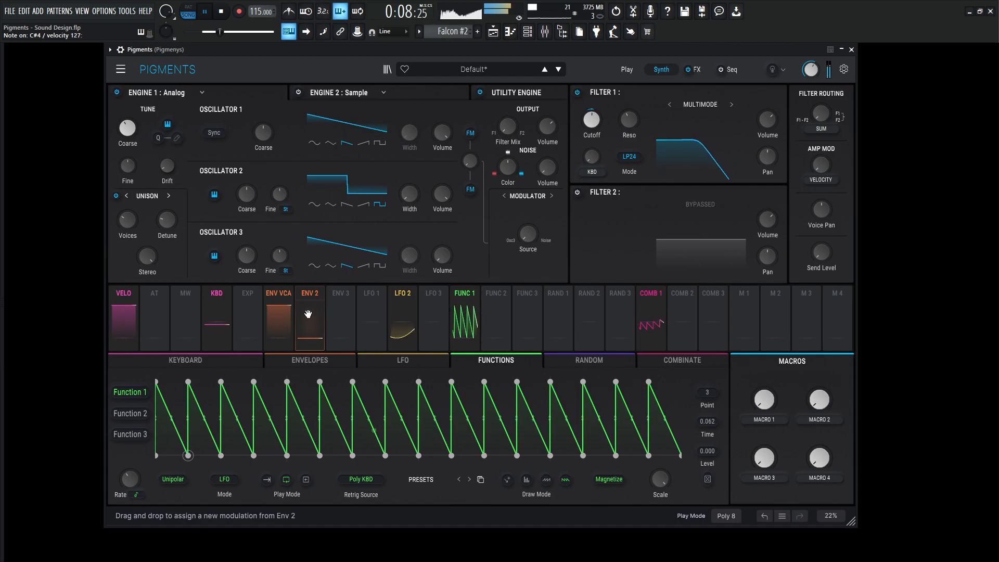
pyautogui.press('space')
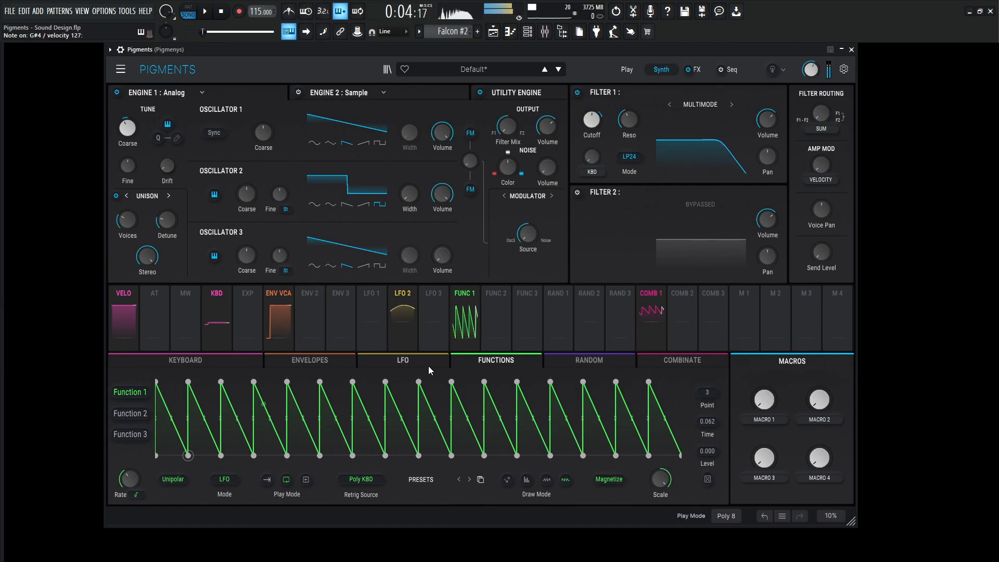
# Make LFO 2's tempo-synced rate faster while auditioning the pattern.
pyautogui.click(410, 365)
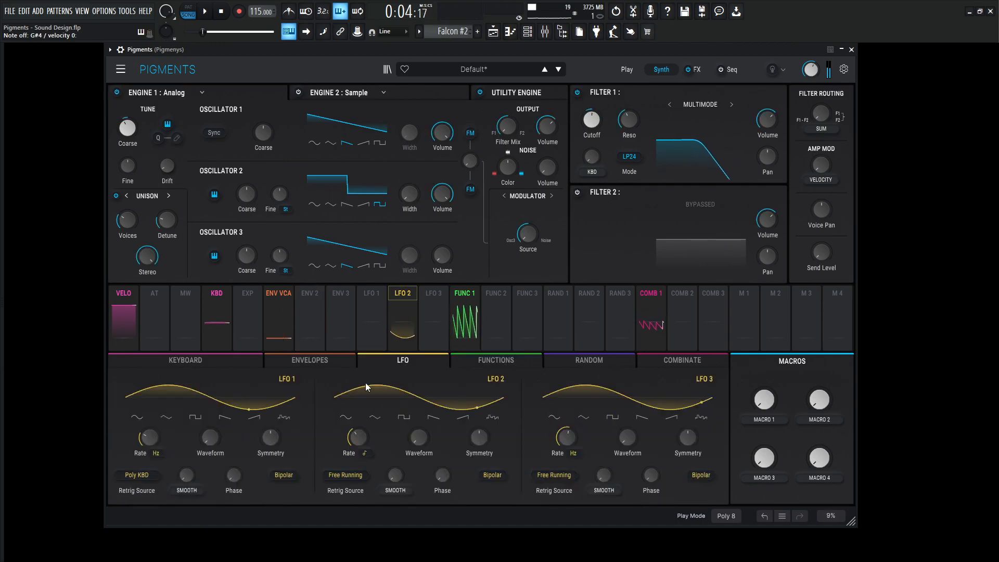
pyautogui.moveTo(360, 438); pyautogui.dragTo(360, 429)
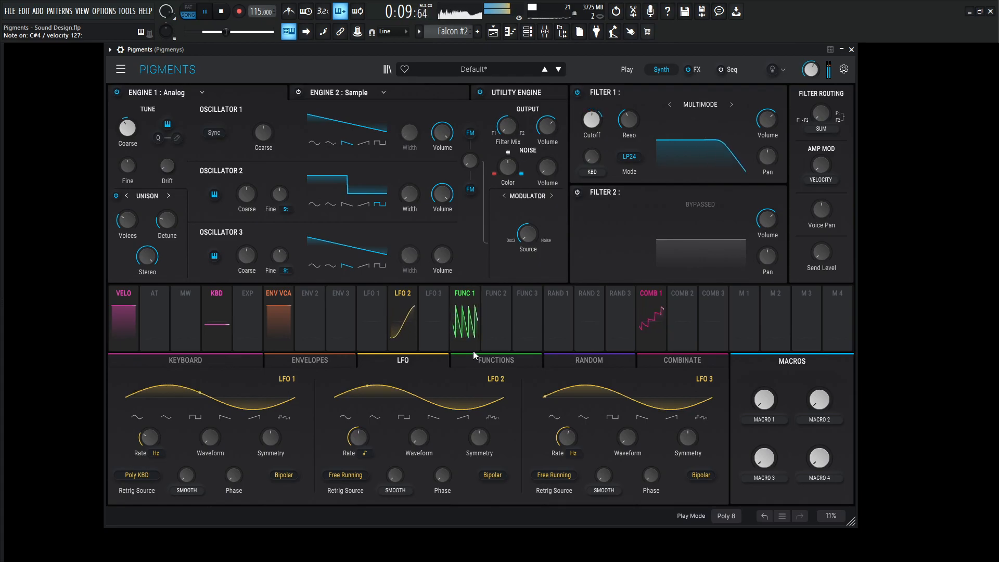
pyautogui.press('space')
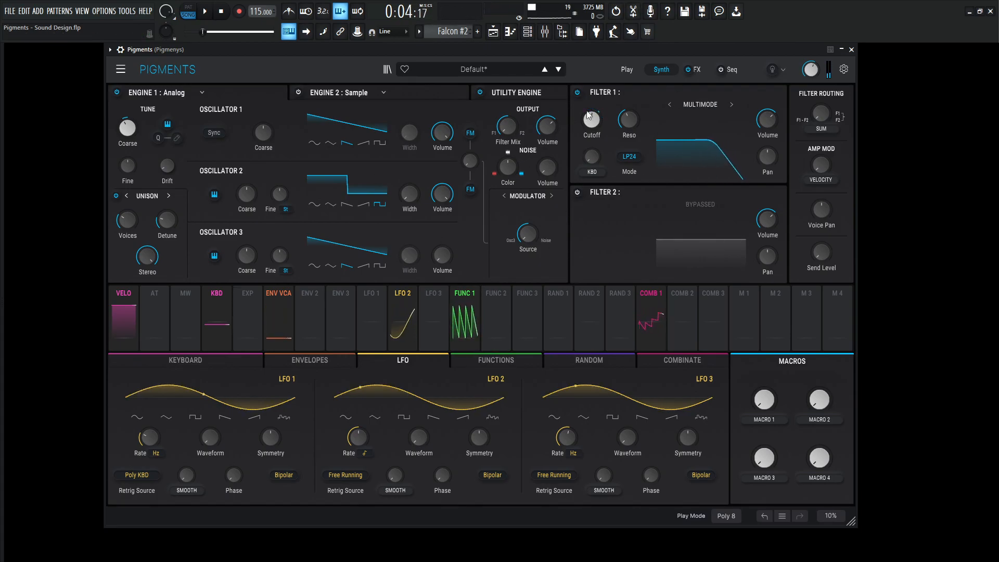
# Lower the Engine 1 output volume to about -27 dB, modulate it with Func 1 at 0.39, and audition the pattern.
pyautogui.moveTo(548, 130)
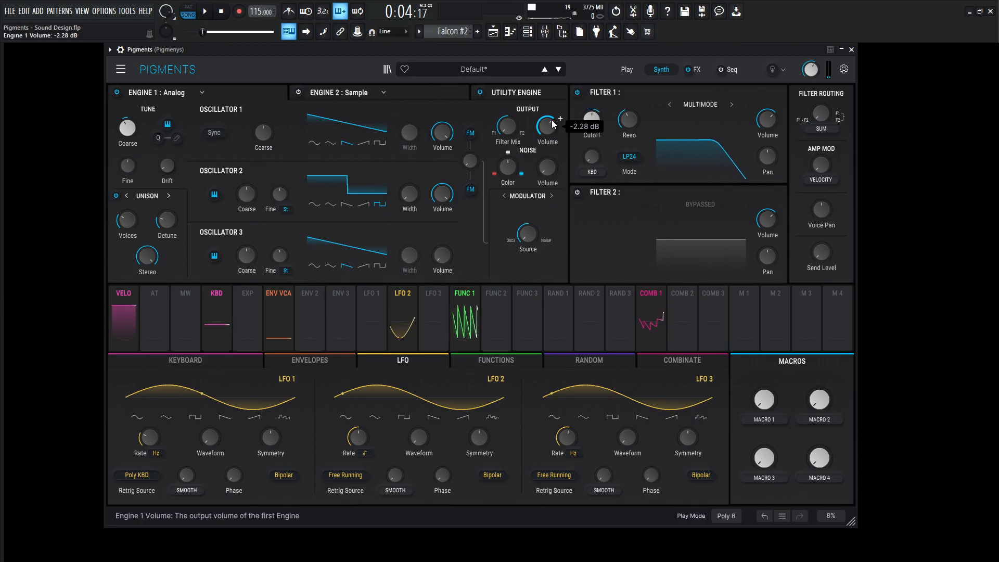
pyautogui.moveTo(550, 125); pyautogui.dragTo(547, 131)
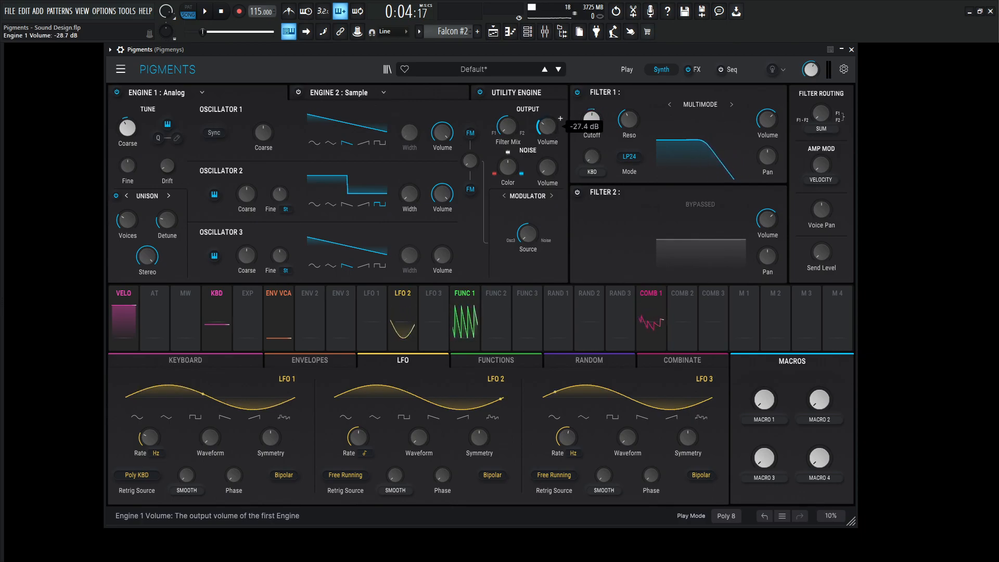
pyautogui.moveTo(465, 318); pyautogui.dragTo(546, 147)
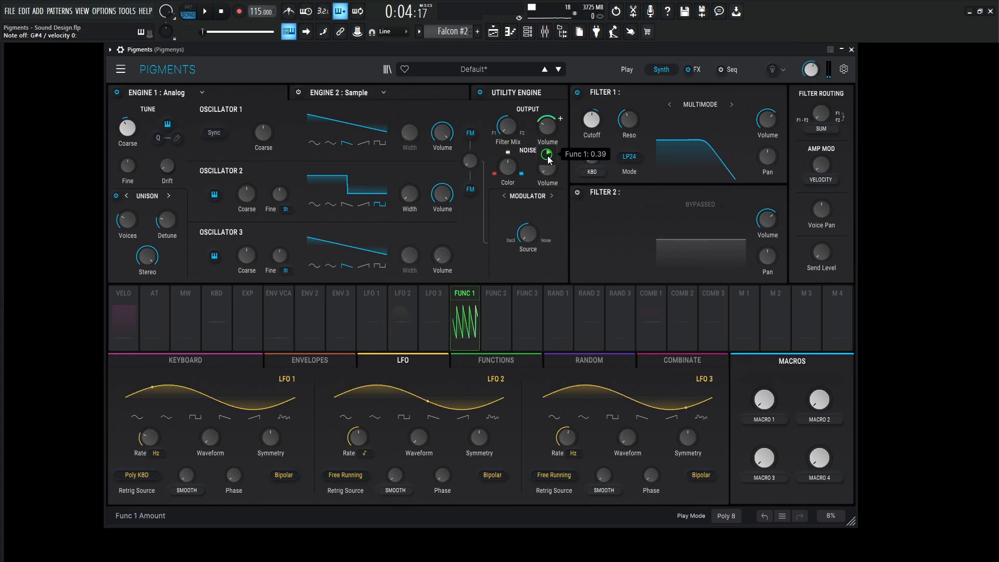
pyautogui.press('space')
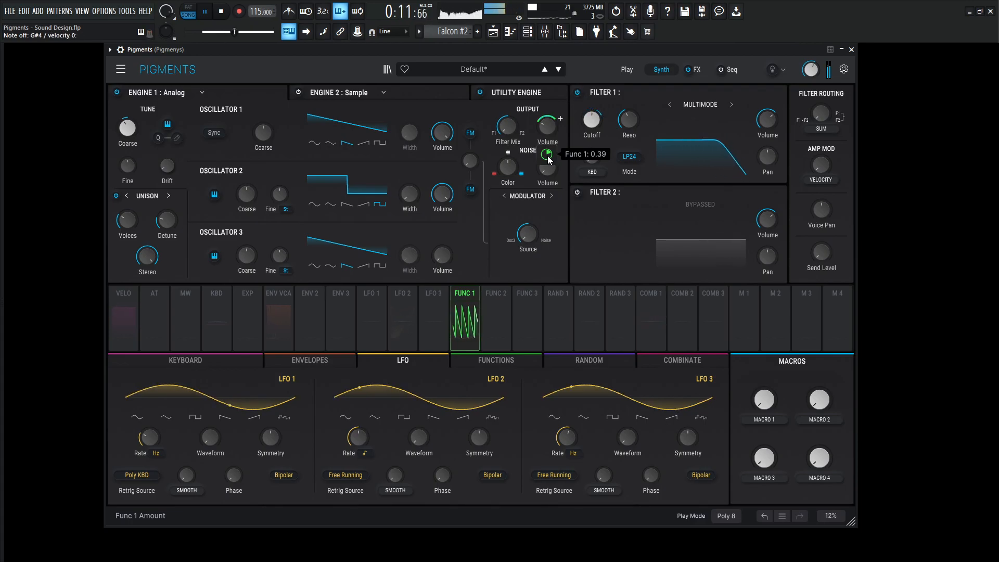
pyautogui.press('space')
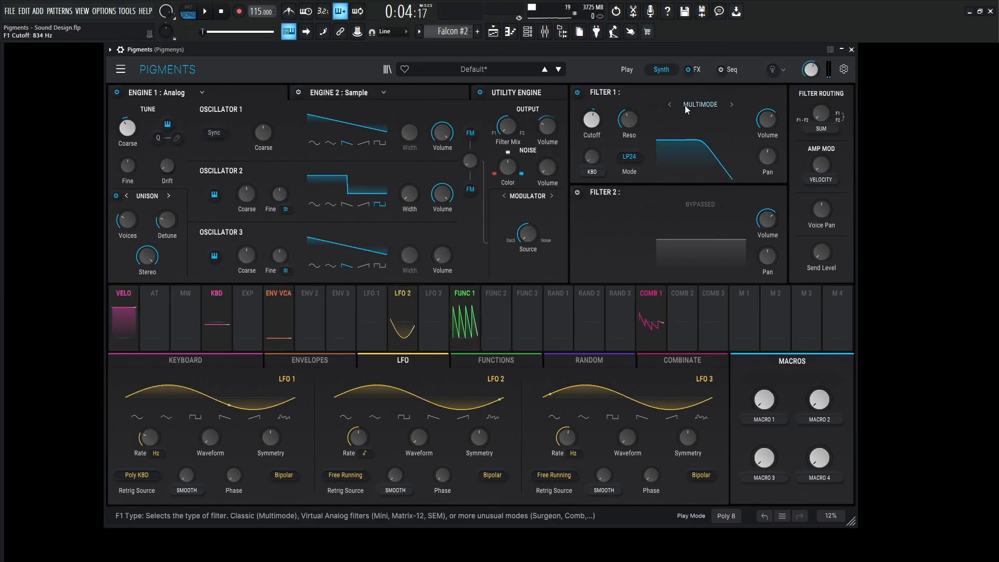
# Change the Filter 1 type from Multimode to MS-20 and fine-tune its resonance.
pyautogui.click(731, 103)
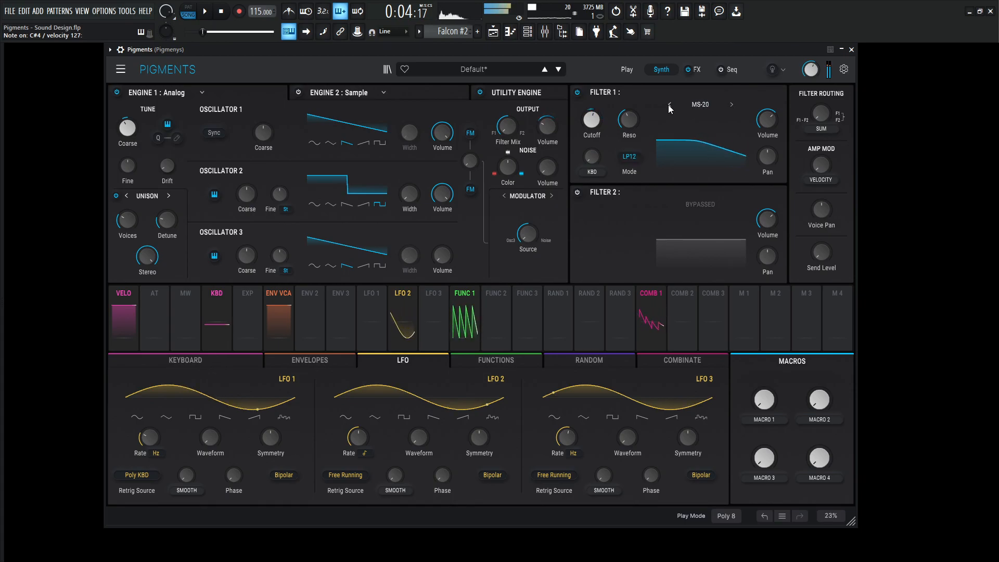
pyautogui.moveTo(629, 121)
pyautogui.mouseDown()
pyautogui.moveTo(630, 110)
pyautogui.moveTo(631, 120)
pyautogui.mouseUp()
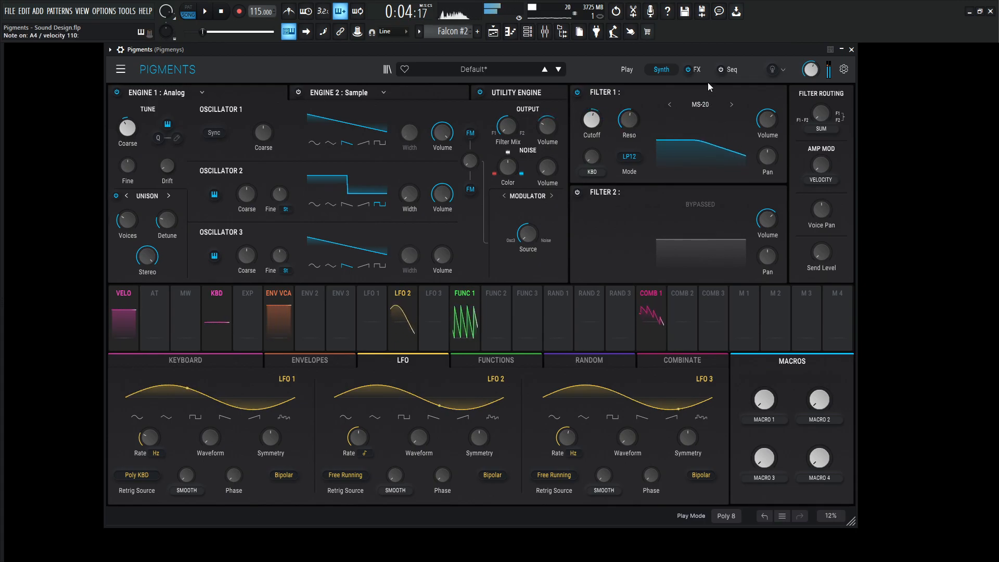
# Replace the Delay in the first FX A slot with a Param EQ.
pyautogui.click(697, 71)
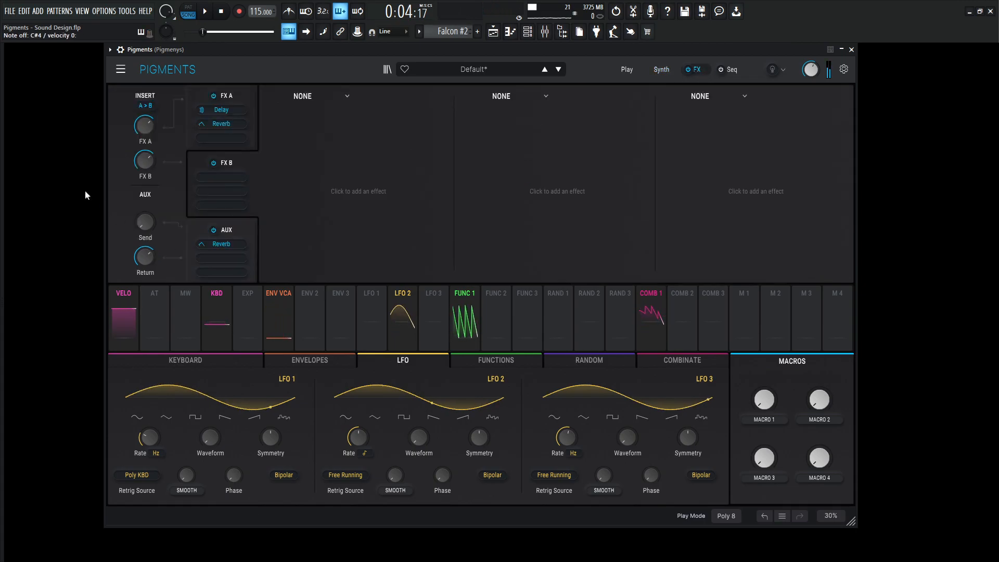
pyautogui.click(306, 103)
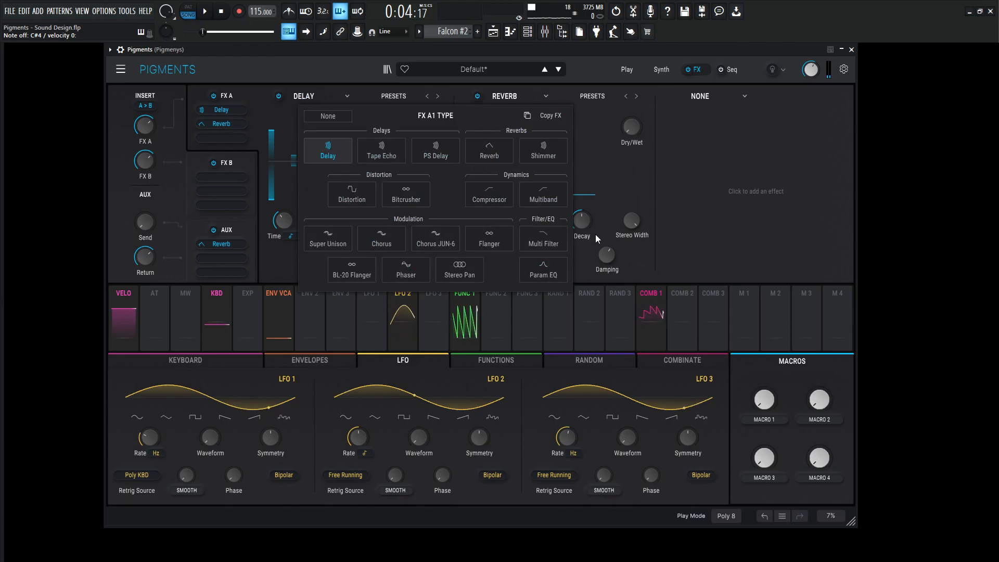
pyautogui.click(553, 276)
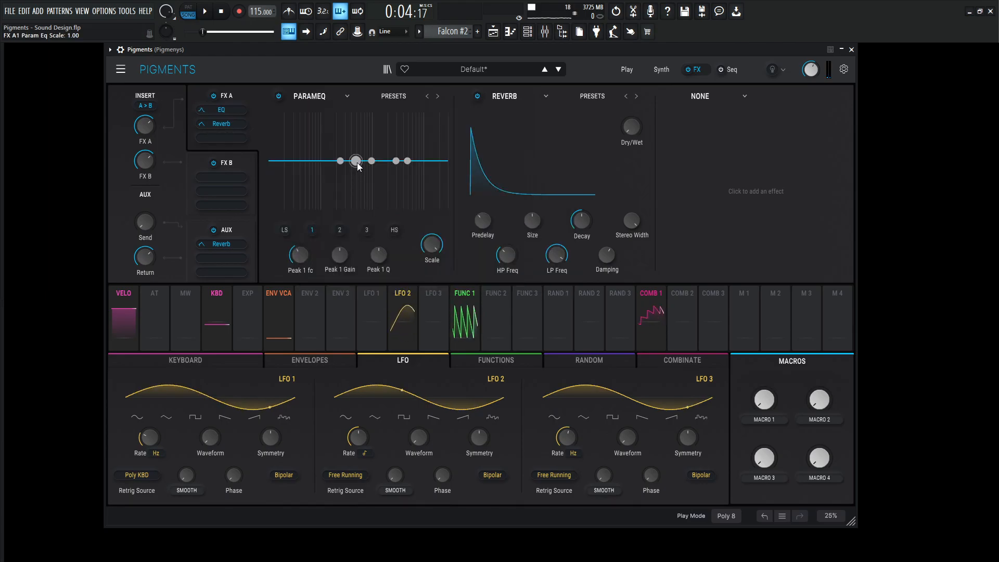
# Move the EQ's Peak 1 to a lower frequency, reduce its gain to form a gentle cut, and audition the pattern.
pyautogui.moveTo(356, 161); pyautogui.dragTo(336, 120)
pyautogui.moveTo(341, 258); pyautogui.dragTo(341, 311)
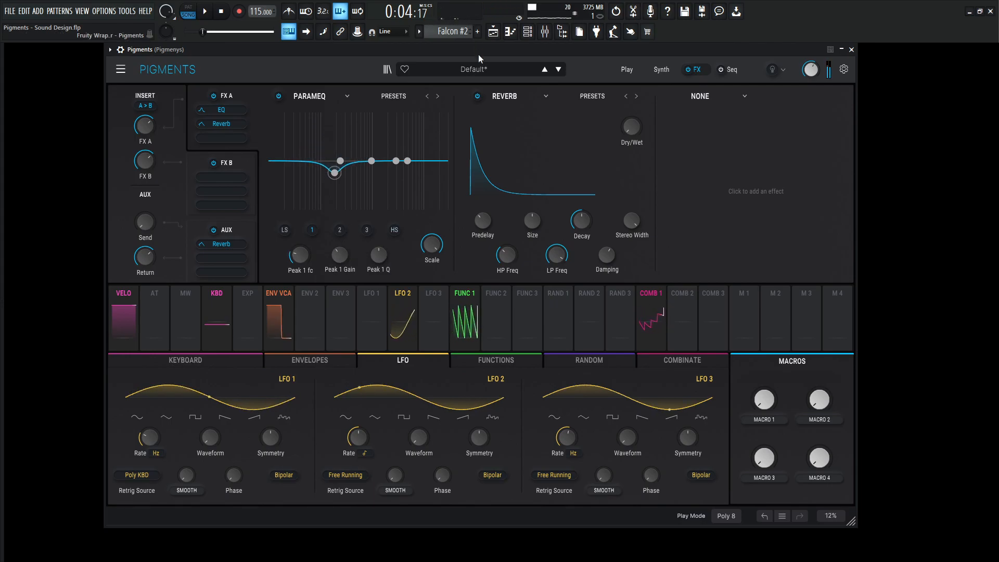
pyautogui.press('space')
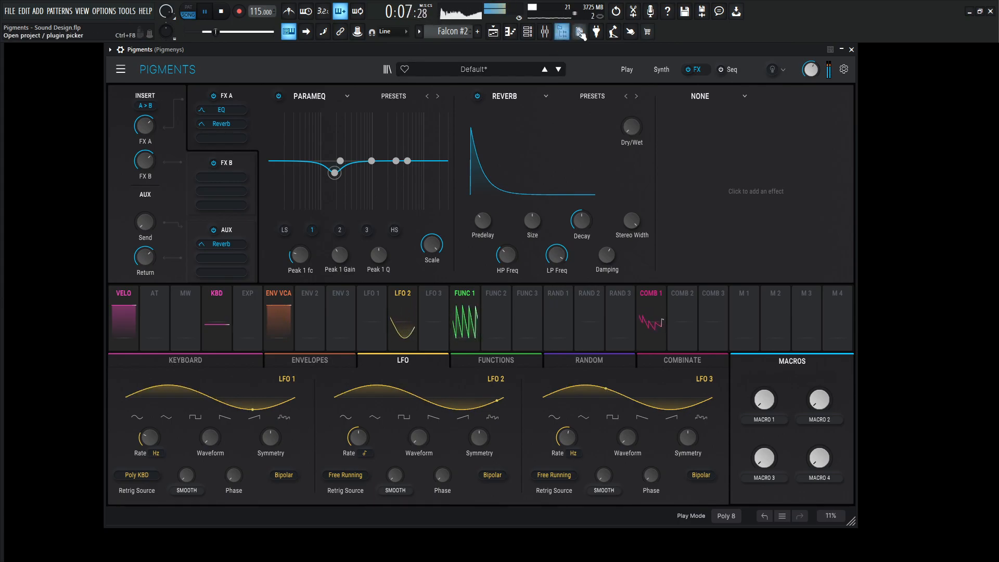
pyautogui.press('space')
# Replace the Reverb in the second FX A slot with a Chorus JUN-6, load its Mode I preset, and audition the pattern.
pyautogui.click(543, 99)
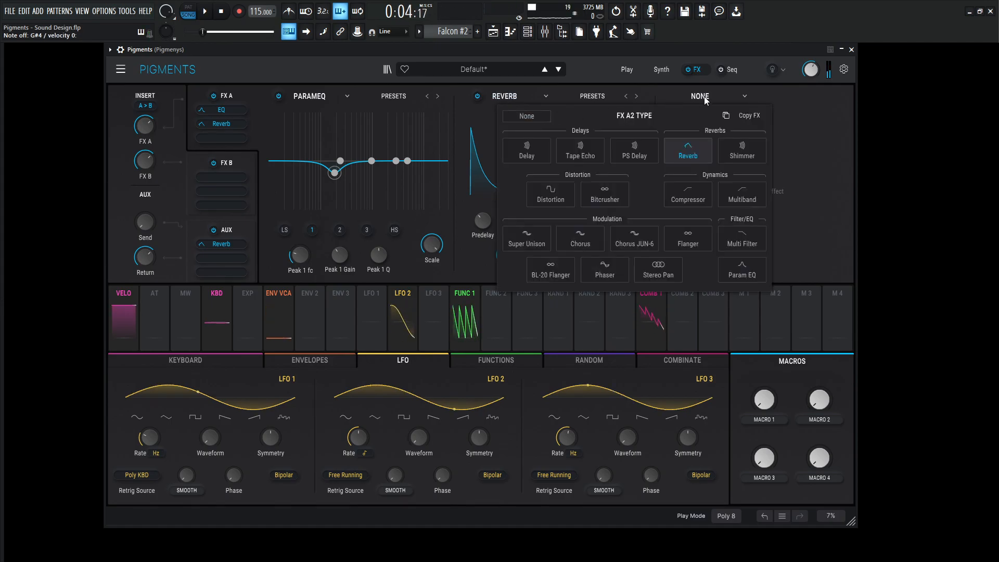
pyautogui.click(634, 239)
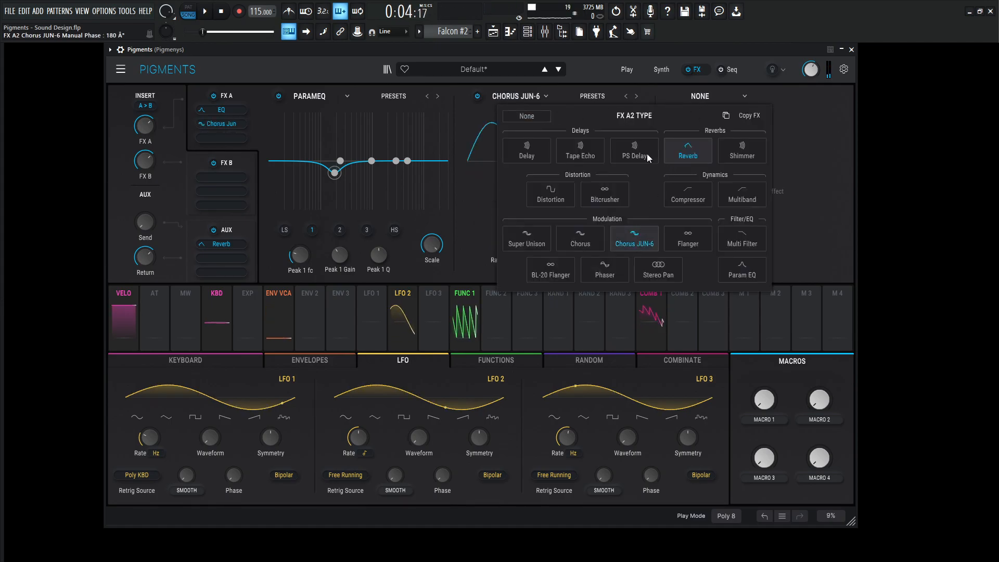
pyautogui.click(592, 97)
pyautogui.click(623, 167)
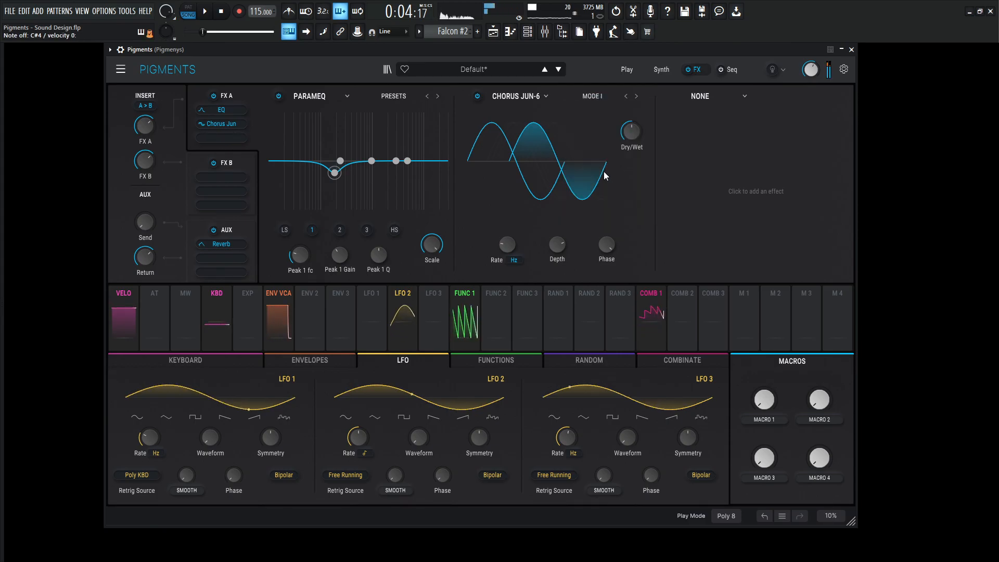
pyautogui.press('space')
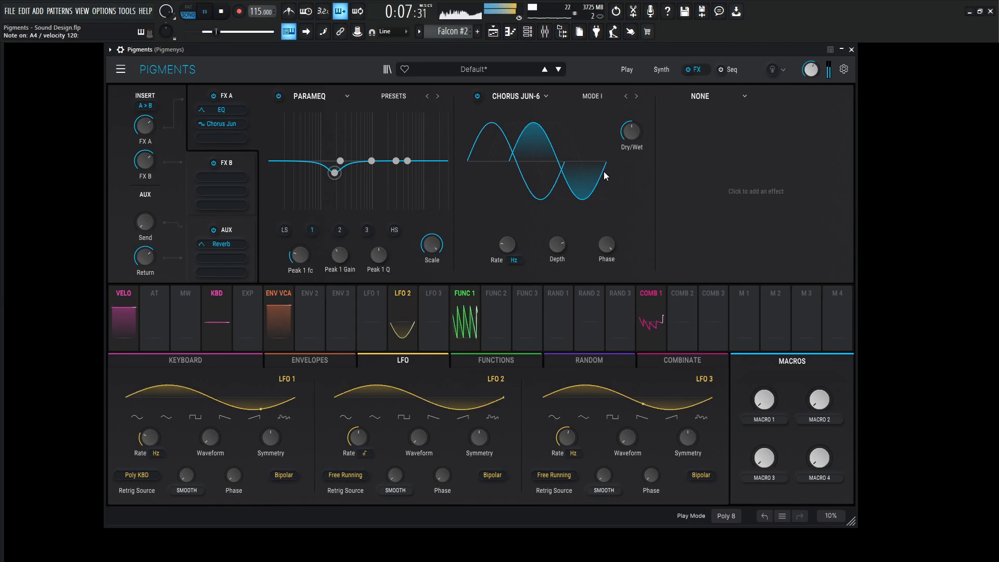
pyautogui.moveTo(624, 142)
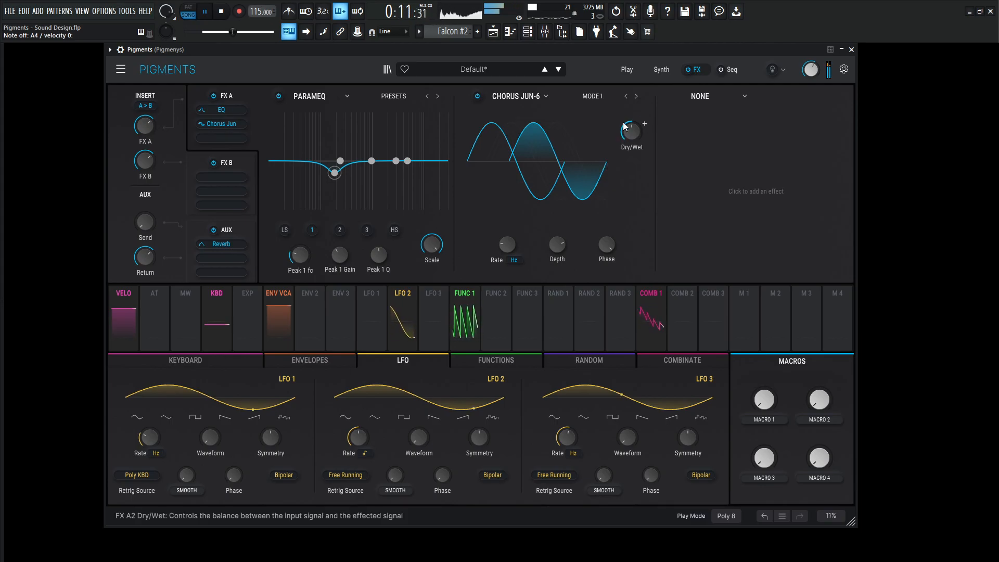
pyautogui.press('space')
# Add a Phaser to the third FX A slot, set rate to about 1.12 Hz and stereo to 150, adjust LFO amount, and audition it.
pyautogui.click(709, 97)
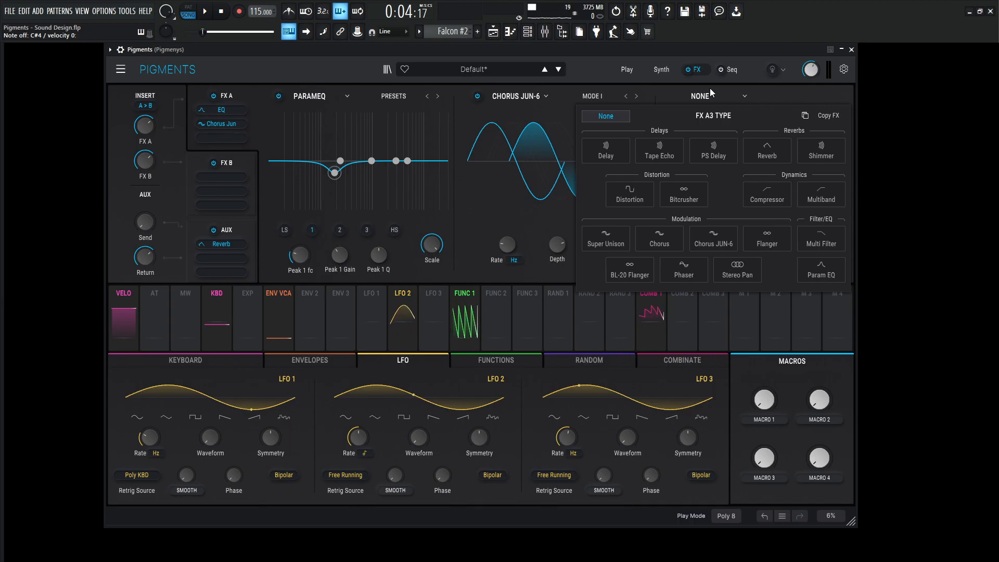
pyautogui.click(684, 268)
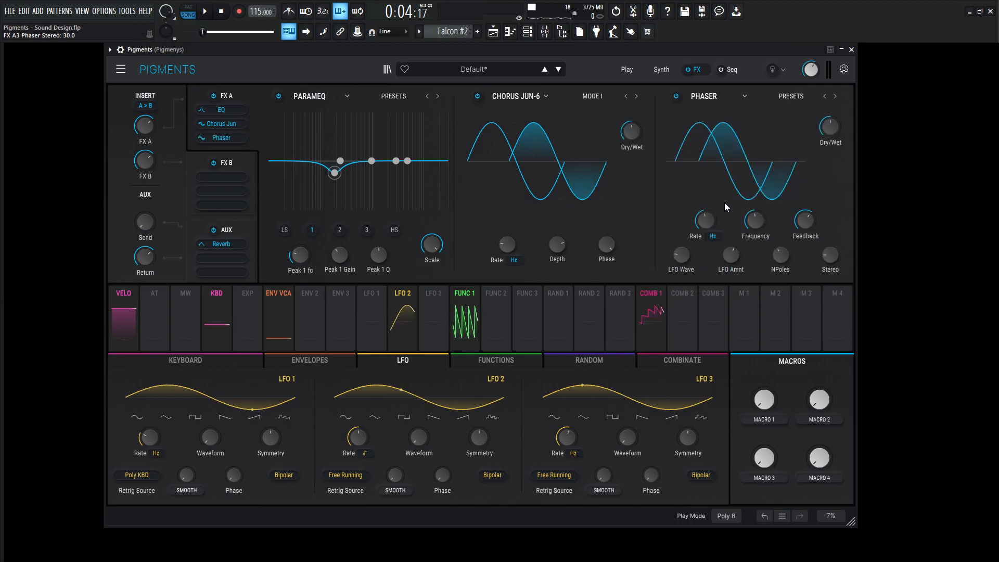
pyautogui.moveTo(756, 230)
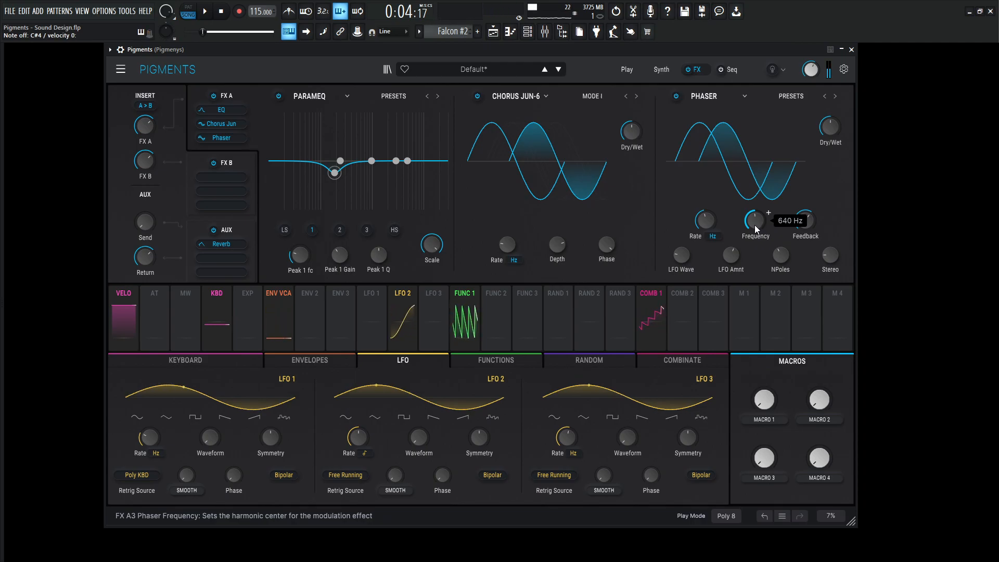
pyautogui.moveTo(705, 225)
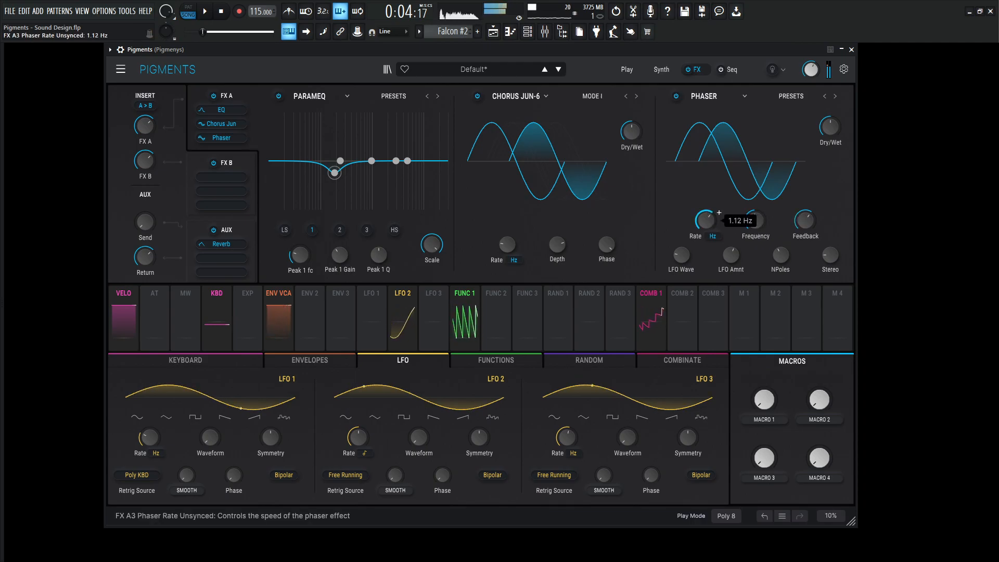
pyautogui.moveTo(731, 254)
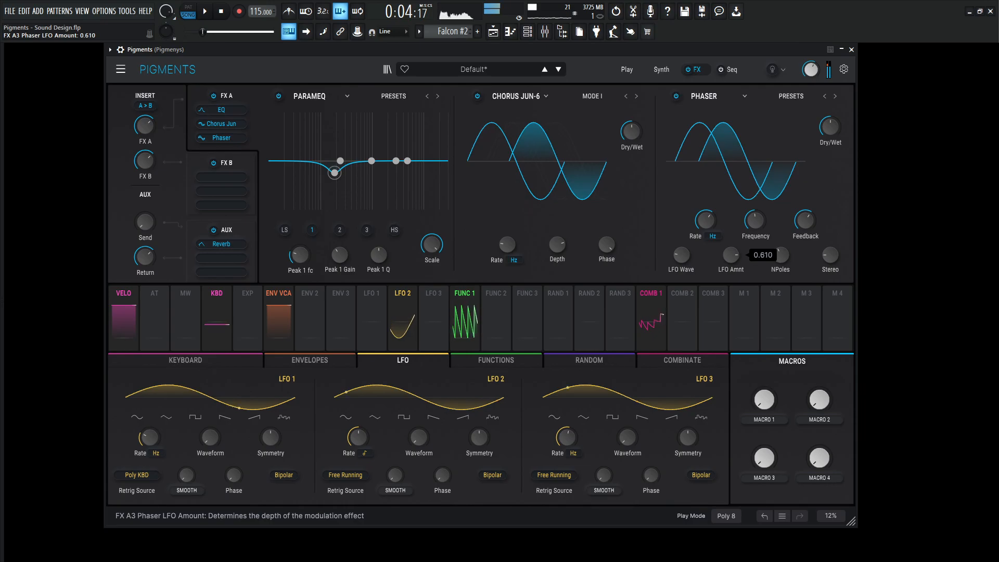
pyautogui.moveTo(731, 255); pyautogui.dragTo(731, 261)
pyautogui.moveTo(831, 255)
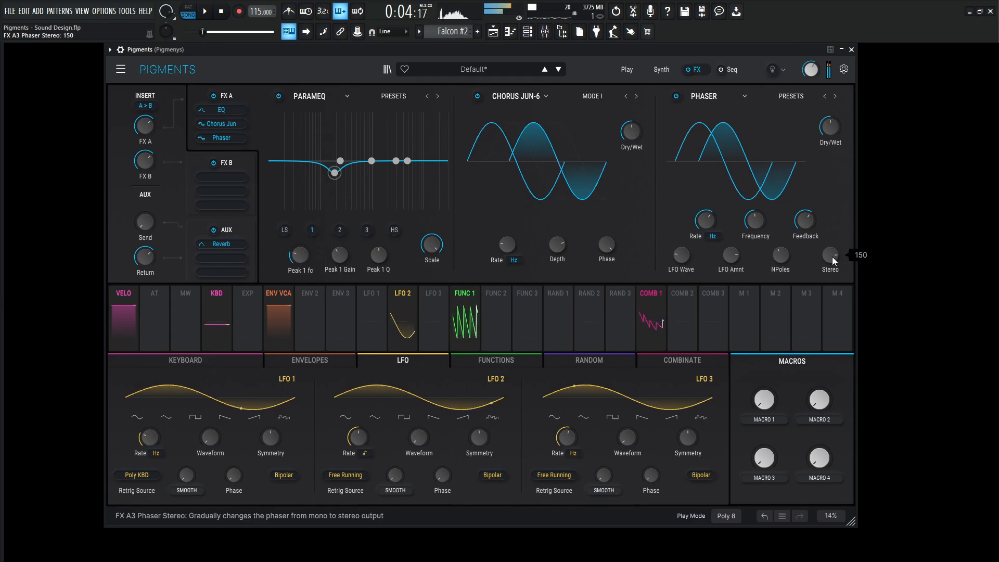
pyautogui.press('space')
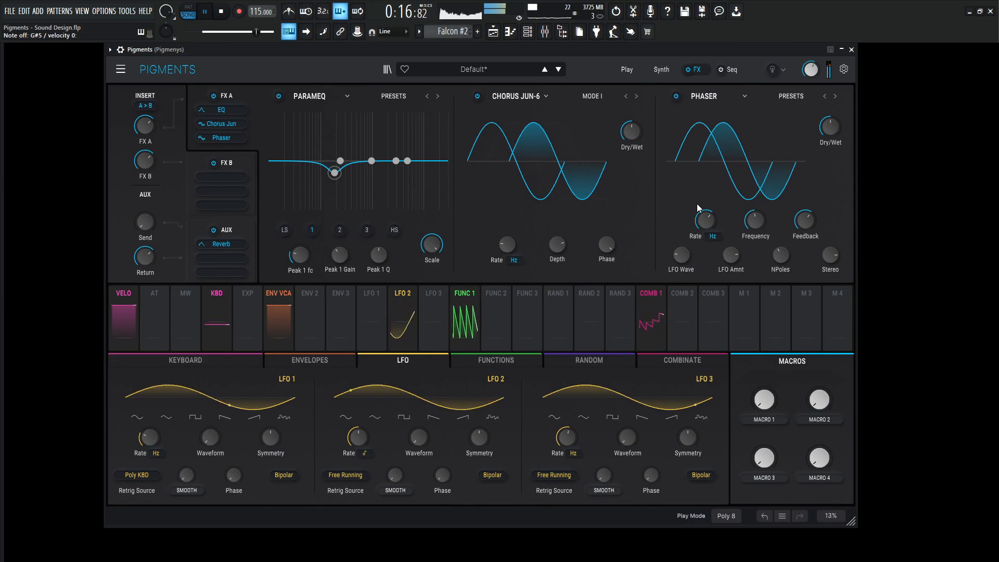
pyautogui.press('space')
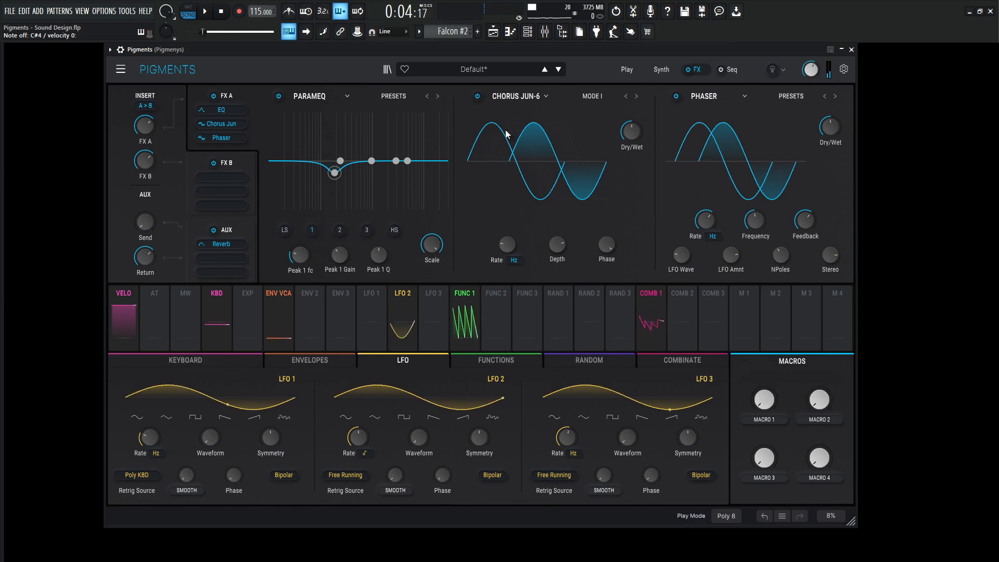
# Add a BL-20 Flanger to the first FX B slot, raise its delay and feedback, and set its rate to about 0.515 Hz.
pyautogui.click(232, 161)
pyautogui.click(305, 97)
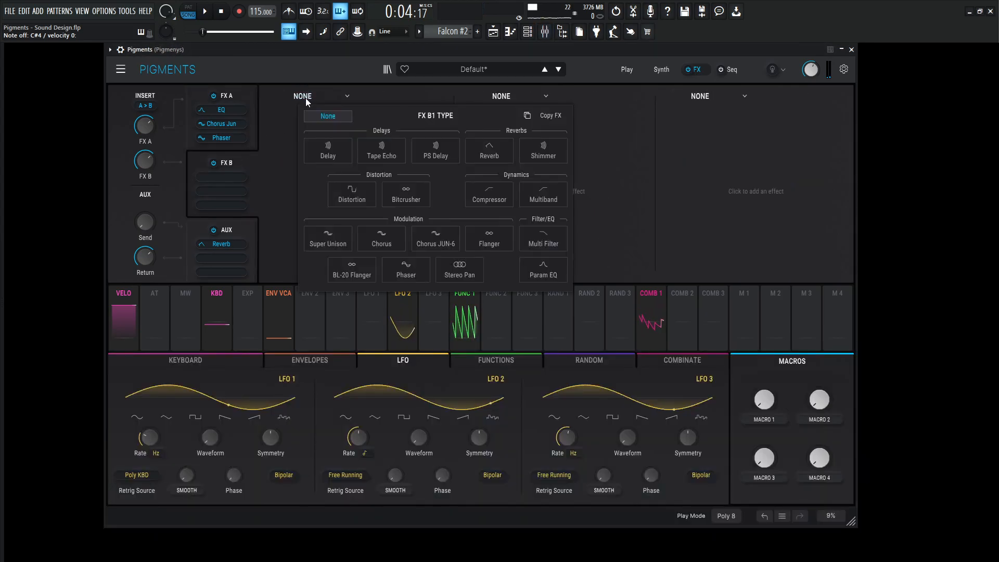
pyautogui.click(359, 276)
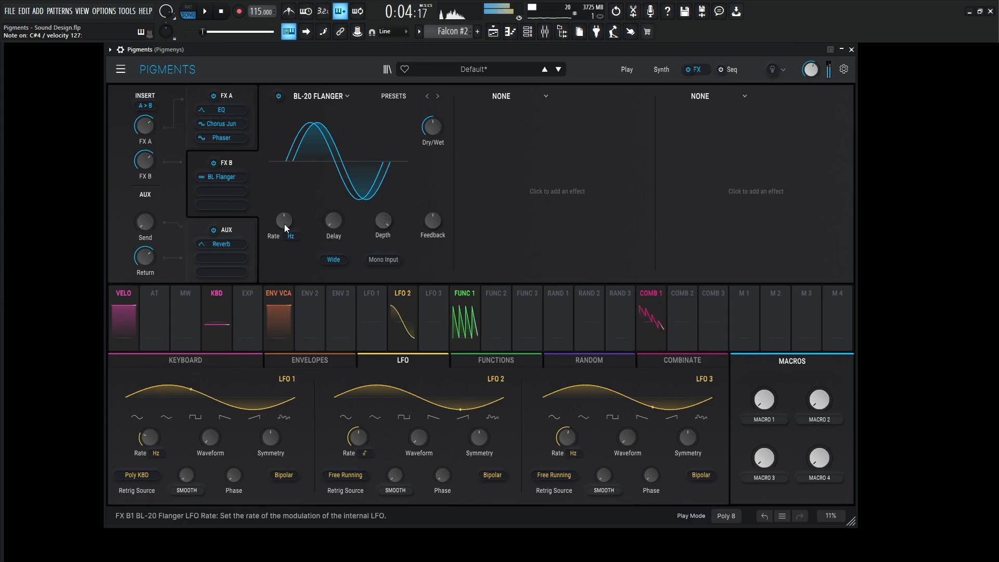
pyautogui.moveTo(337, 227); pyautogui.dragTo(346, 213)
pyautogui.moveTo(435, 225); pyautogui.dragTo(434, 216)
pyautogui.moveTo(284, 224); pyautogui.dragTo(284, 203)
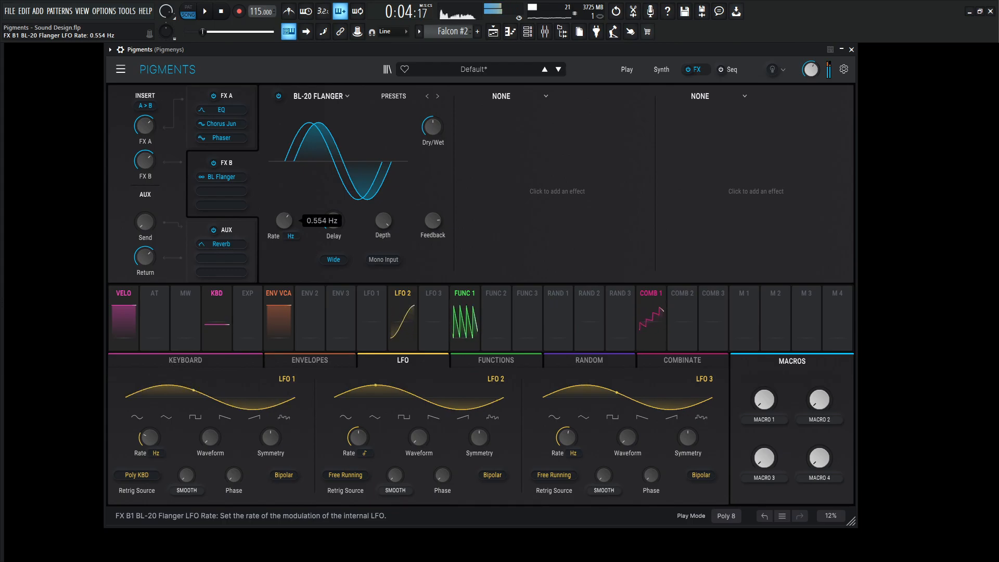
# Fine-tune the flanger's dry/wet balance while auditioning the pattern.
pyautogui.press('space')
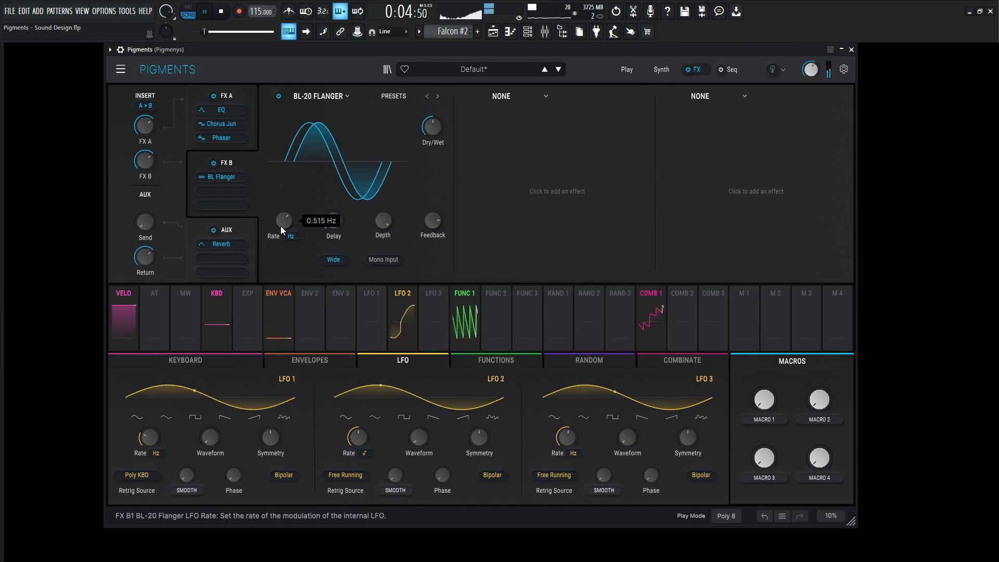
pyautogui.moveTo(434, 128); pyautogui.dragTo(434, 119)
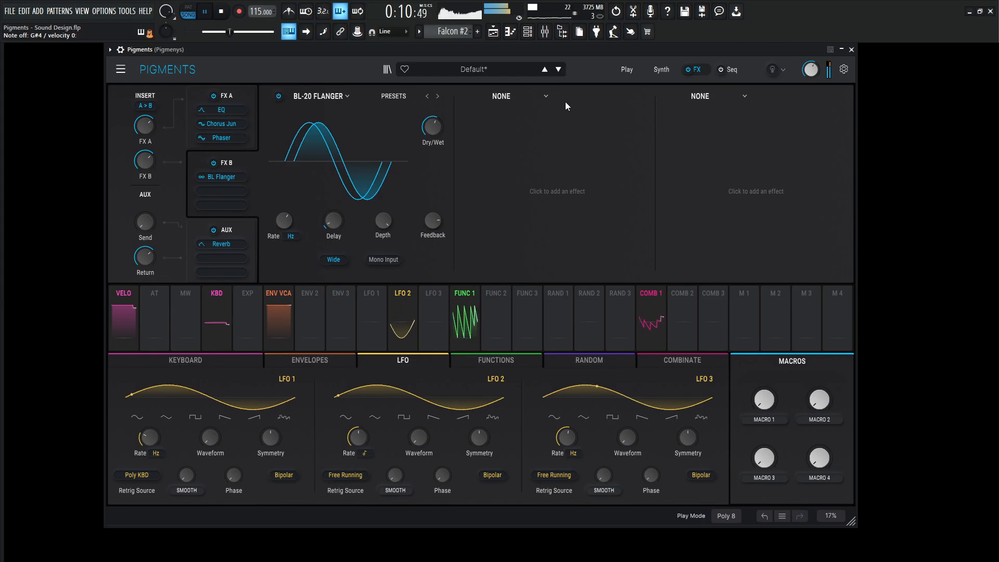
pyautogui.press('space')
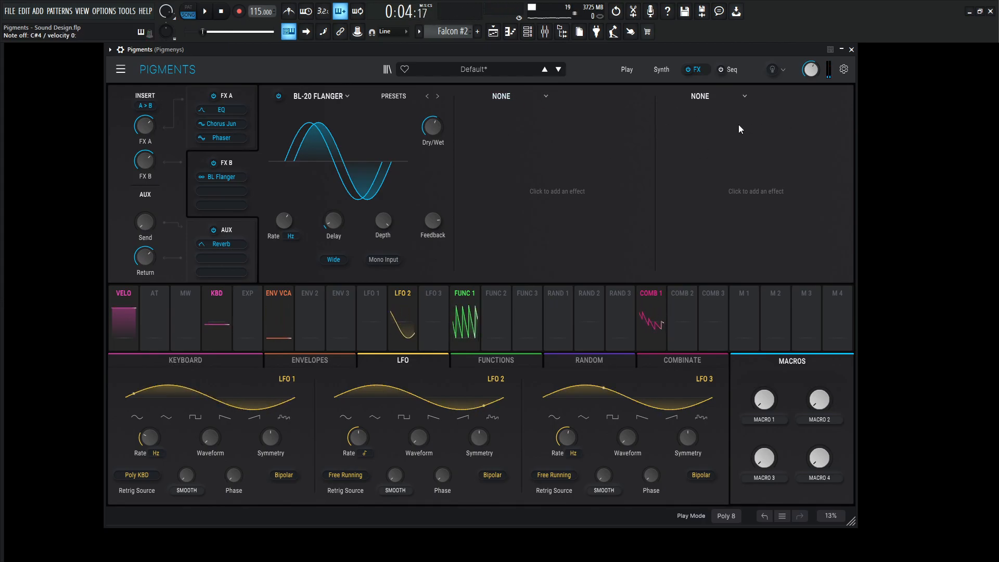
# Add a Tape Echo with Ping Pong to the second FX B slot, adjusting its time and setting input volume to about 3.26 dB during playback.
pyautogui.click(546, 103)
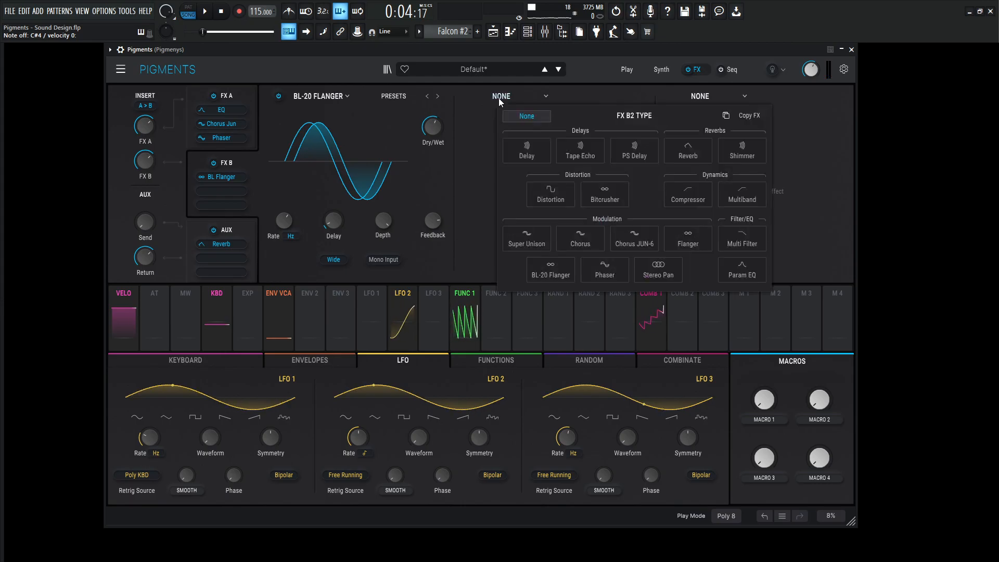
pyautogui.click(596, 153)
pyautogui.click(636, 196)
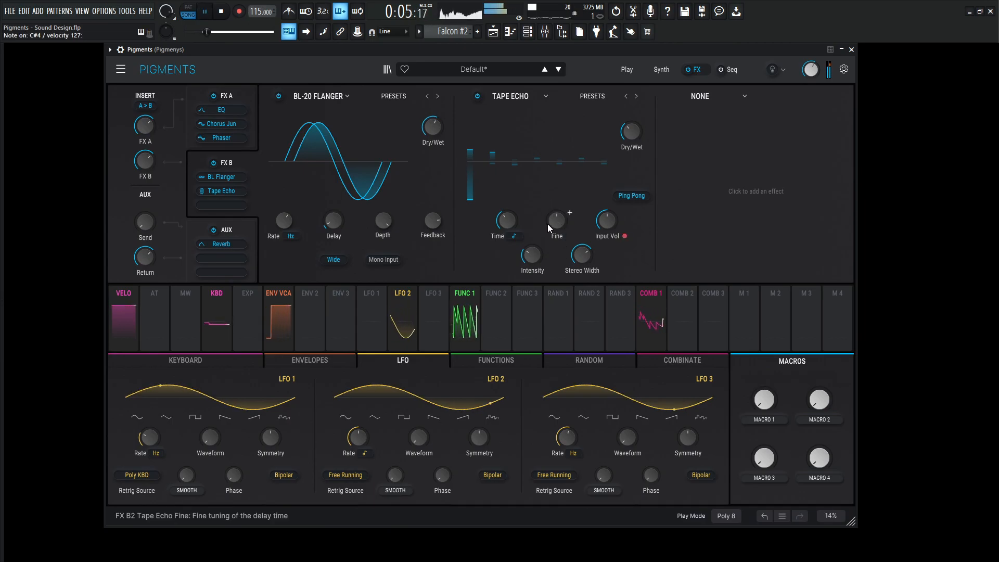
pyautogui.moveTo(505, 223); pyautogui.dragTo(505, 217)
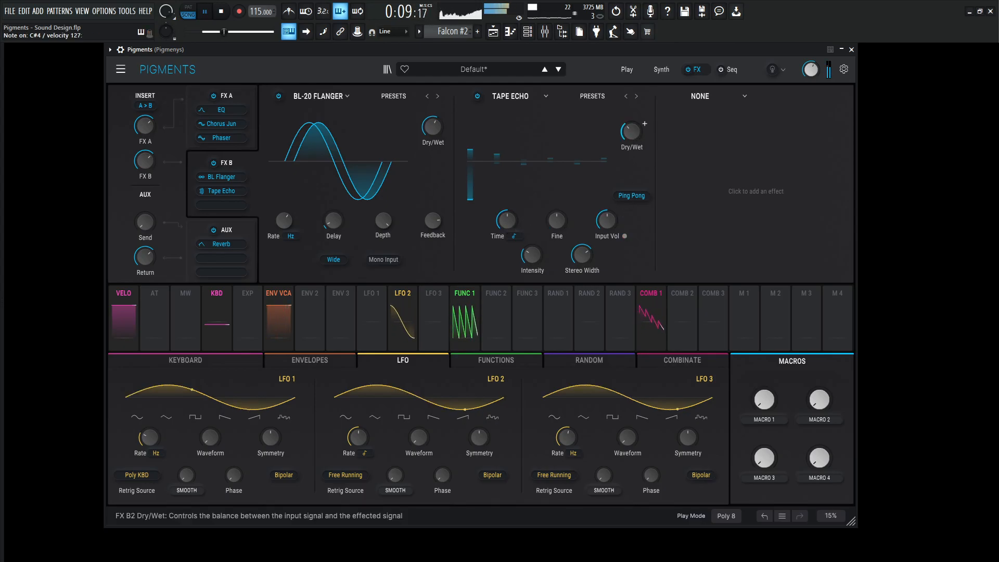
pyautogui.moveTo(605, 230); pyautogui.dragTo(605, 229)
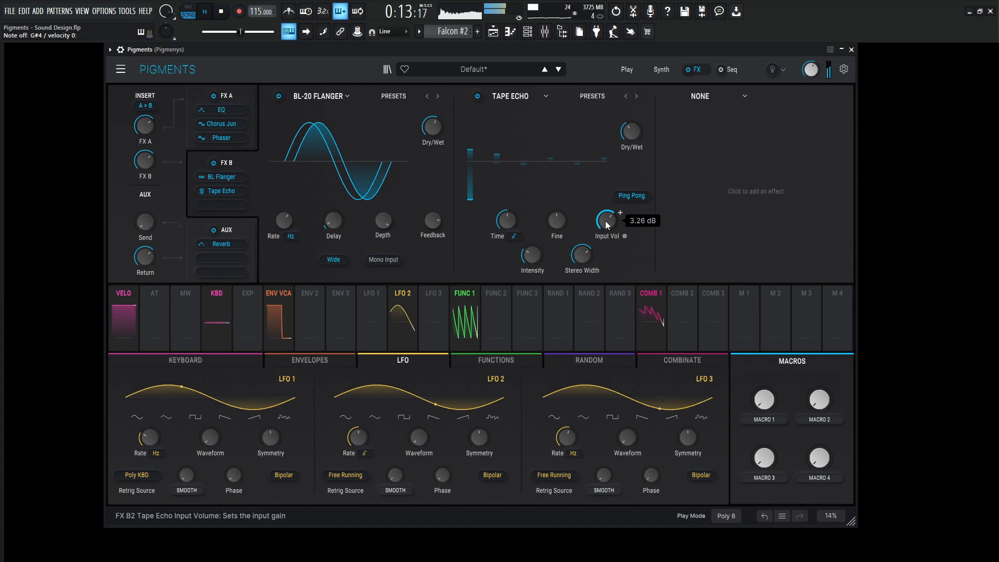
pyautogui.press('space')
# Fine-tune the Filter 1 cutoff and lower the Engine 1 output volume on the synth page while auditioning the pattern.
pyautogui.click(662, 69)
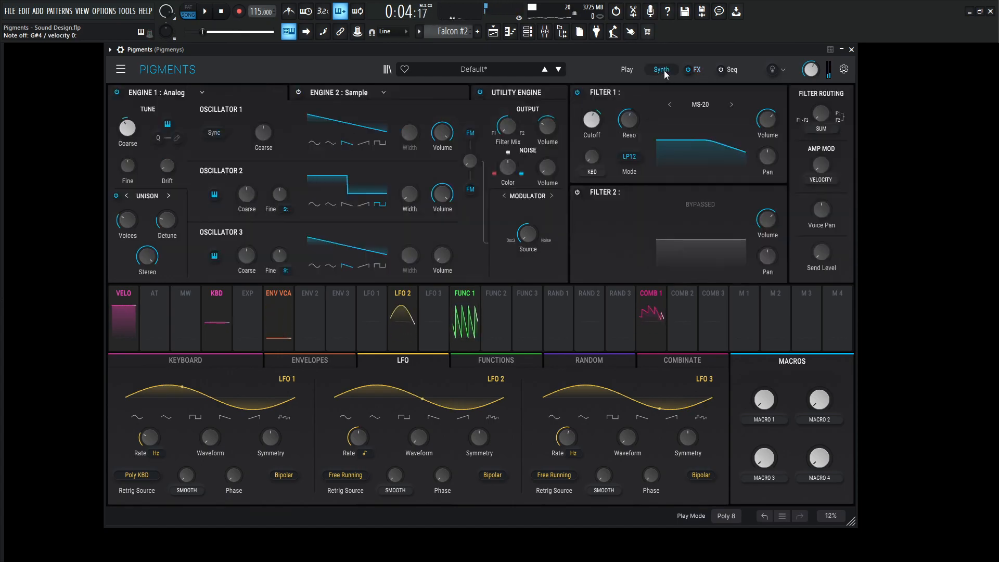
pyautogui.moveTo(594, 129)
pyautogui.moveTo(592, 119); pyautogui.dragTo(594, 123)
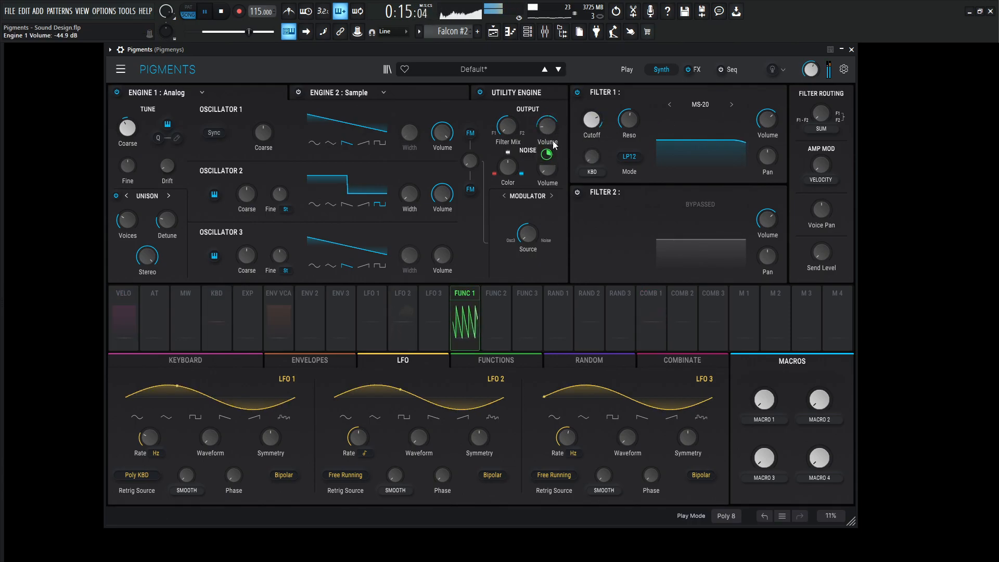
pyautogui.moveTo(547, 131)
pyautogui.press('space')
pyautogui.moveTo(548, 130); pyautogui.dragTo(552, 158)
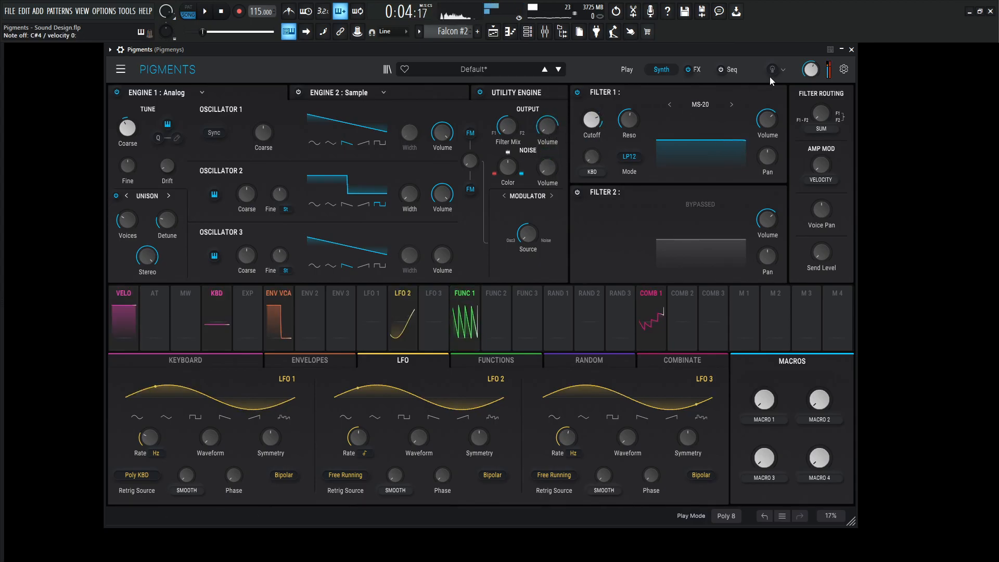
# Set the master volume to about -19.7 dB and raise the Pigments mixer track's fader to -3.5 dB during playback.
pyautogui.moveTo(811, 71); pyautogui.dragTo(813, 77)
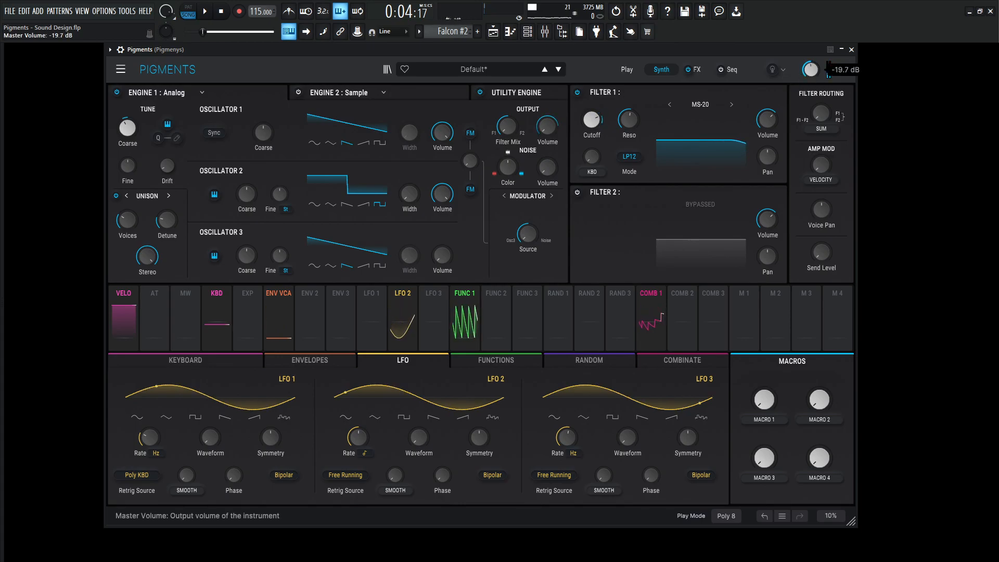
pyautogui.press('space')
pyautogui.press('F9')
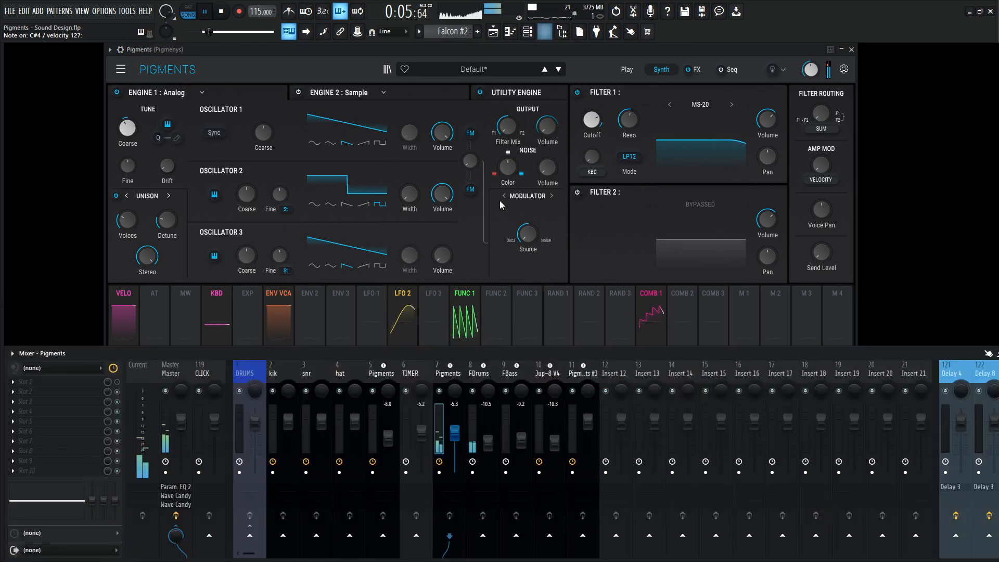
pyautogui.press('F9')
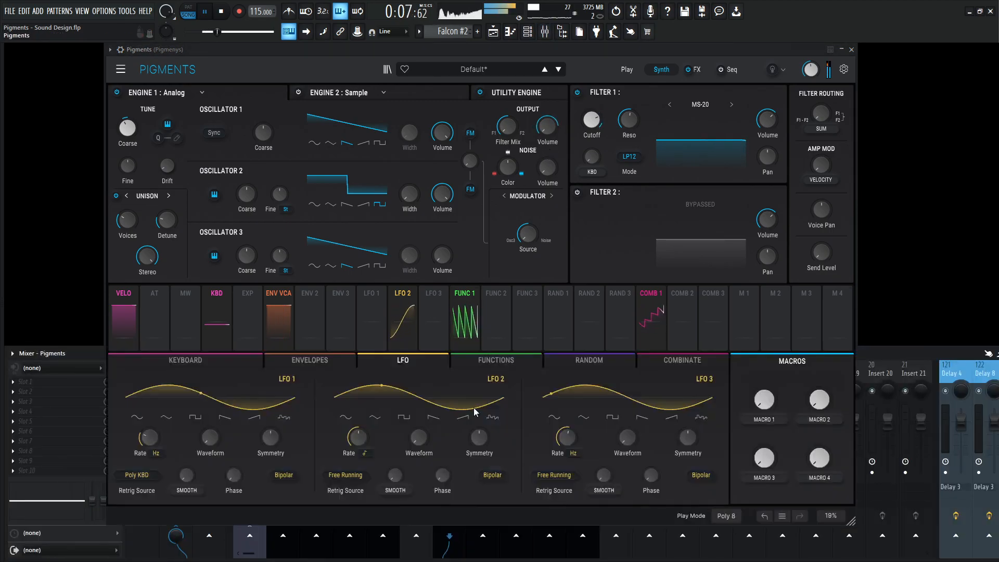
pyautogui.press('F9')
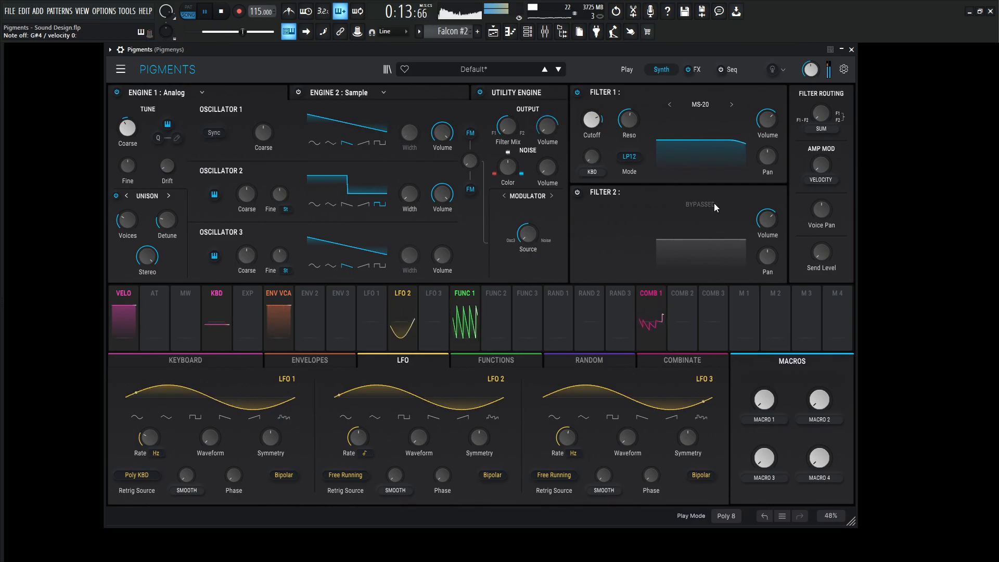
# Set the Engine 1 output volume to about -45.1 dB during playback, stop the pattern, and return to the effects page.
pyautogui.moveTo(548, 129); pyautogui.dragTo(549, 177)
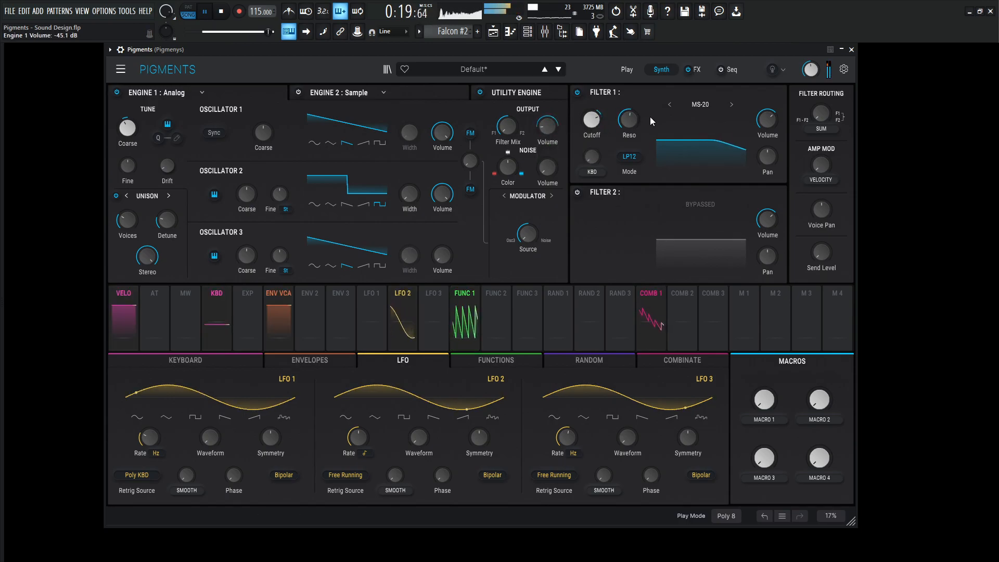
pyautogui.press('space')
pyautogui.click(695, 69)
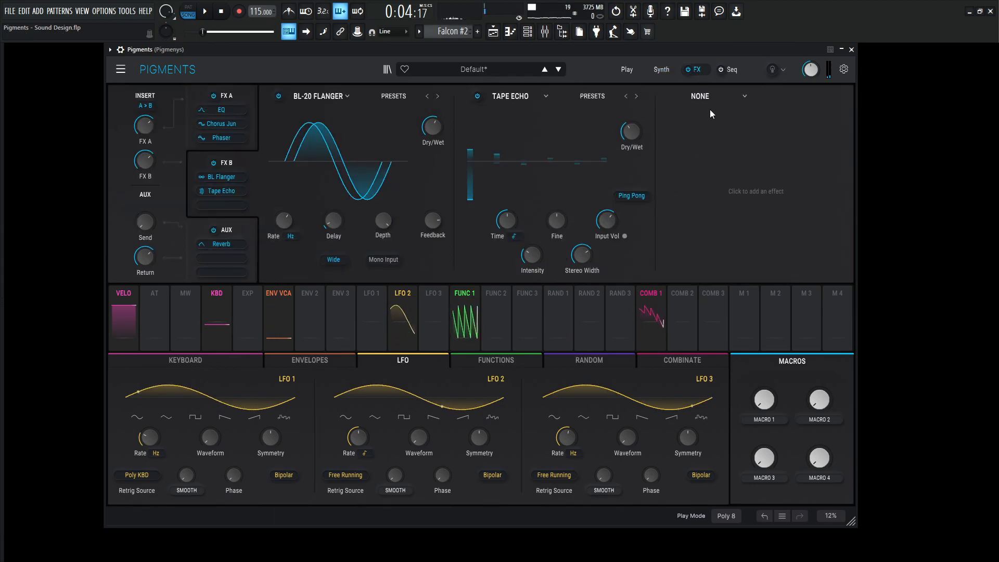
pyautogui.press('F9')
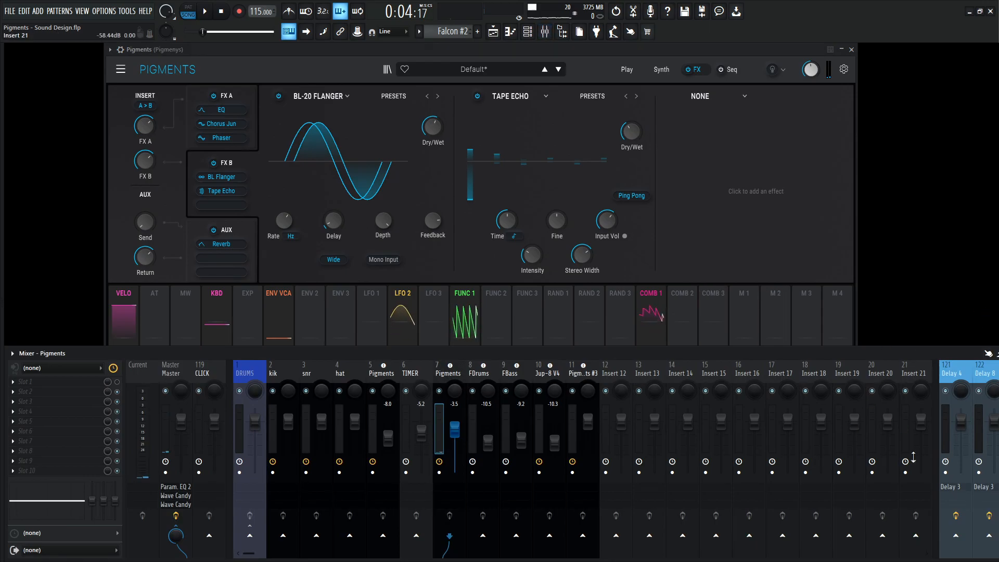
pyautogui.moveTo(736, 352); pyautogui.dragTo(730, 350)
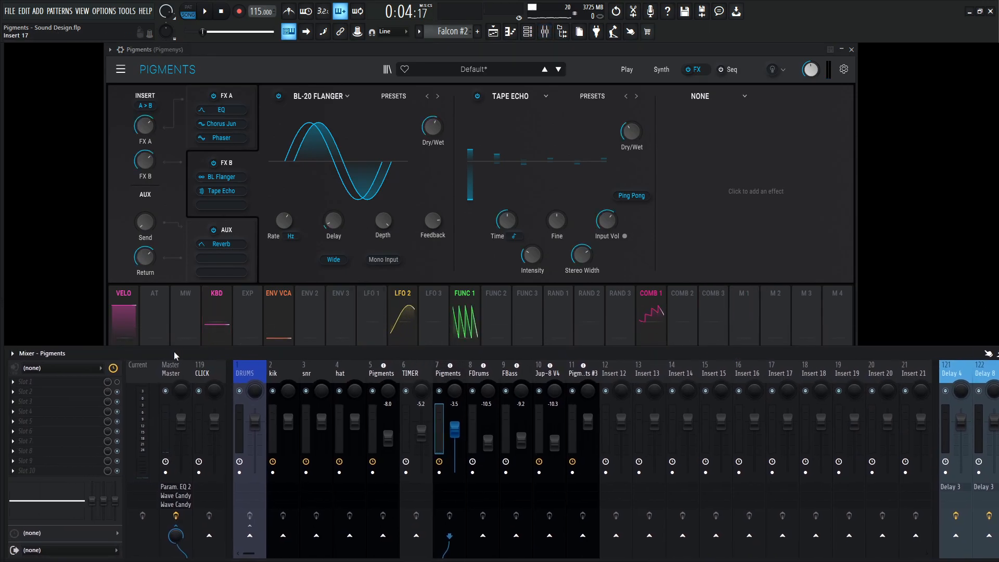
pyautogui.moveTo(174, 356)
pyautogui.mouseDown()
pyautogui.moveTo(300, 354)
pyautogui.moveTo(172, 345)
pyautogui.mouseUp()
pyautogui.press('F9')
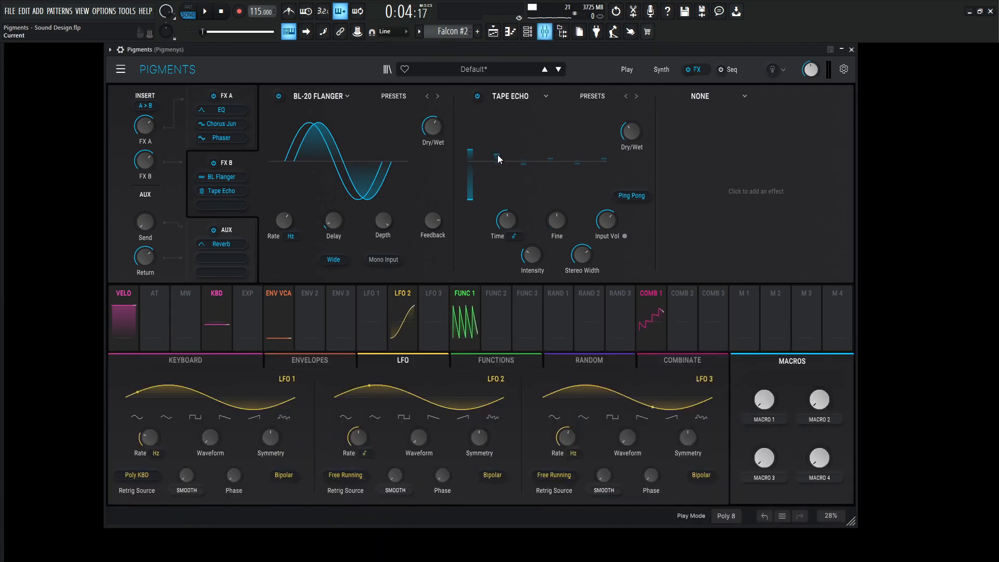
# Add a Distortion to the third FX B slot, adjust its drive, and fine-tune the Tape Echo dry/wet during playback.
pyautogui.click(706, 98)
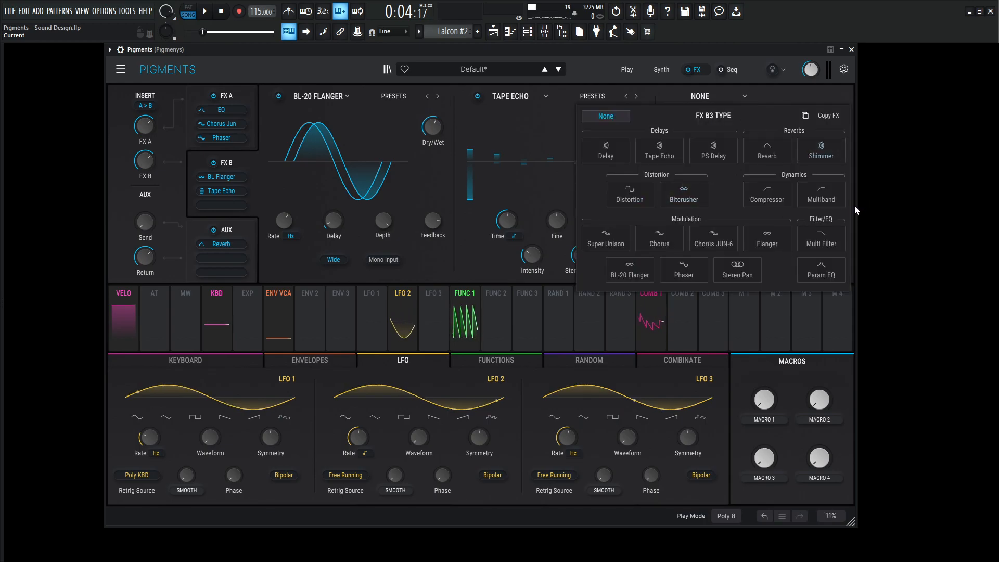
pyautogui.click(635, 197)
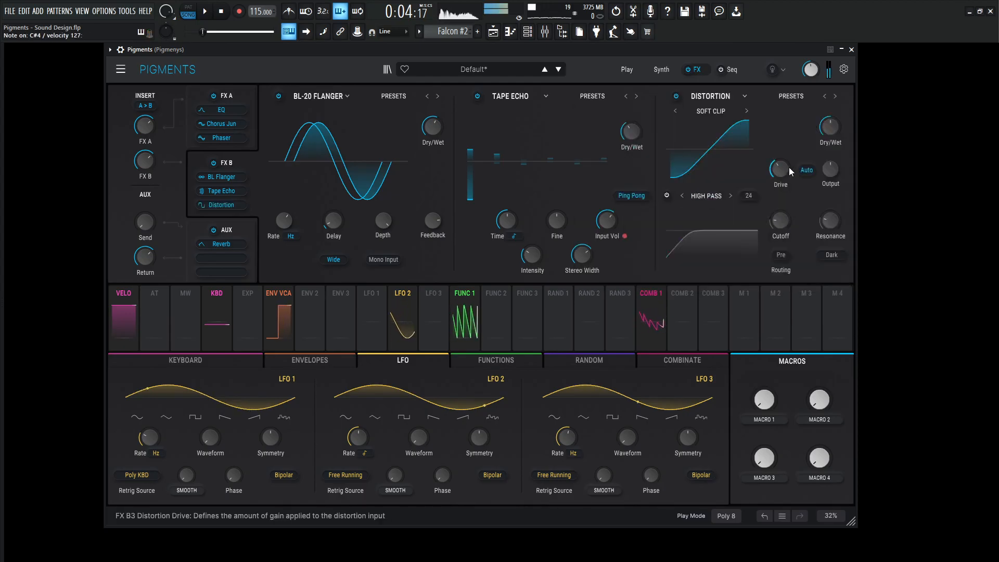
pyautogui.moveTo(781, 181); pyautogui.dragTo(779, 174)
pyautogui.press('space')
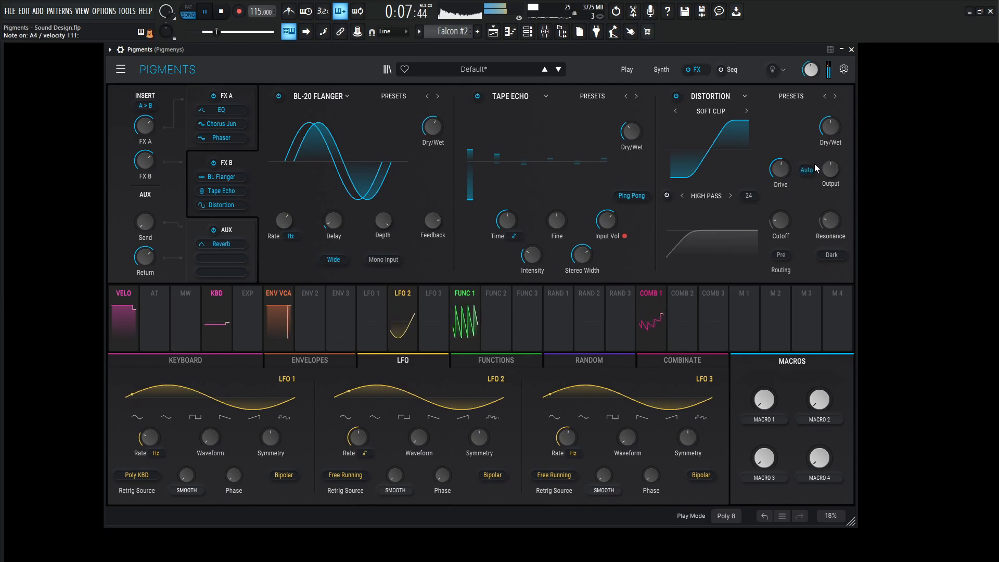
pyautogui.moveTo(631, 132); pyautogui.dragTo(631, 134)
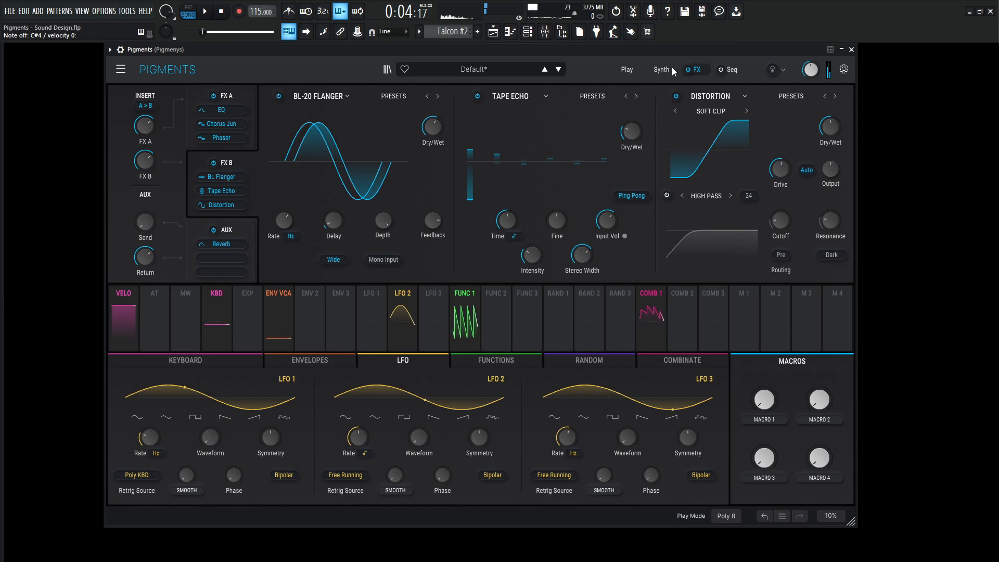
# Enable Engine 2 on the synth page, set it to Wavetable, and load the Distorture wavetable from the Processed category.
pyautogui.click(661, 69)
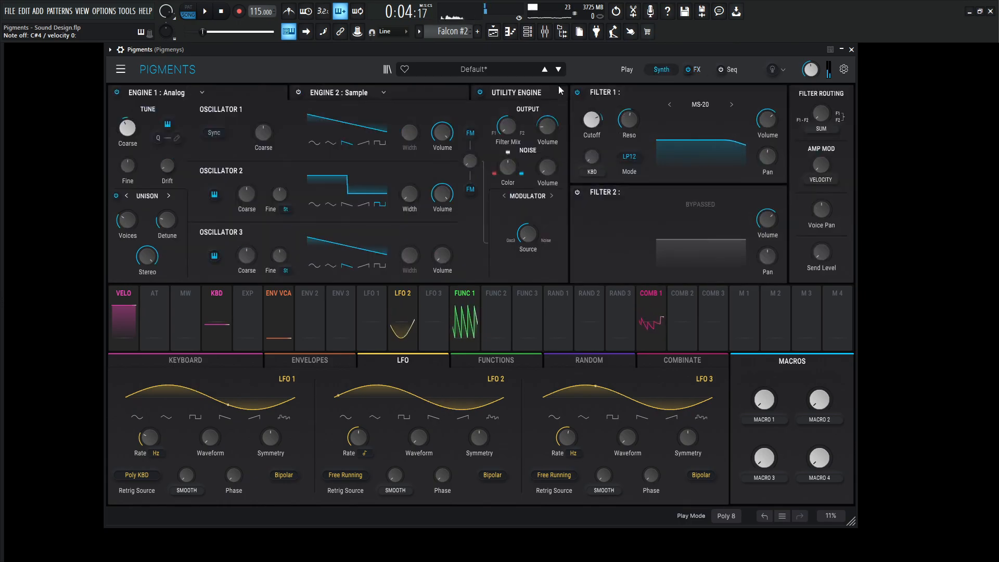
pyautogui.click(401, 101)
pyautogui.click(300, 92)
pyautogui.click(356, 92)
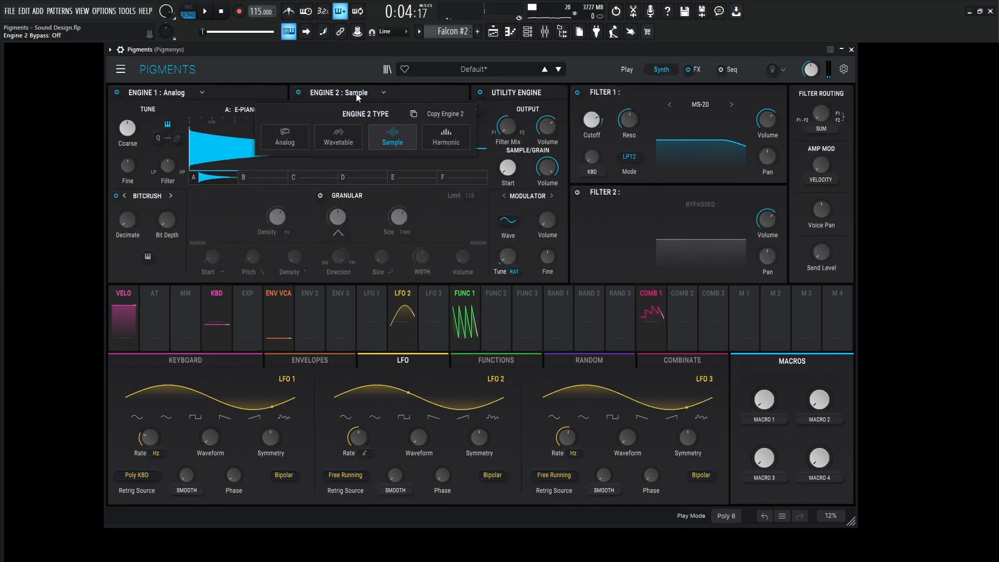
pyautogui.click(339, 138)
pyautogui.click(242, 108)
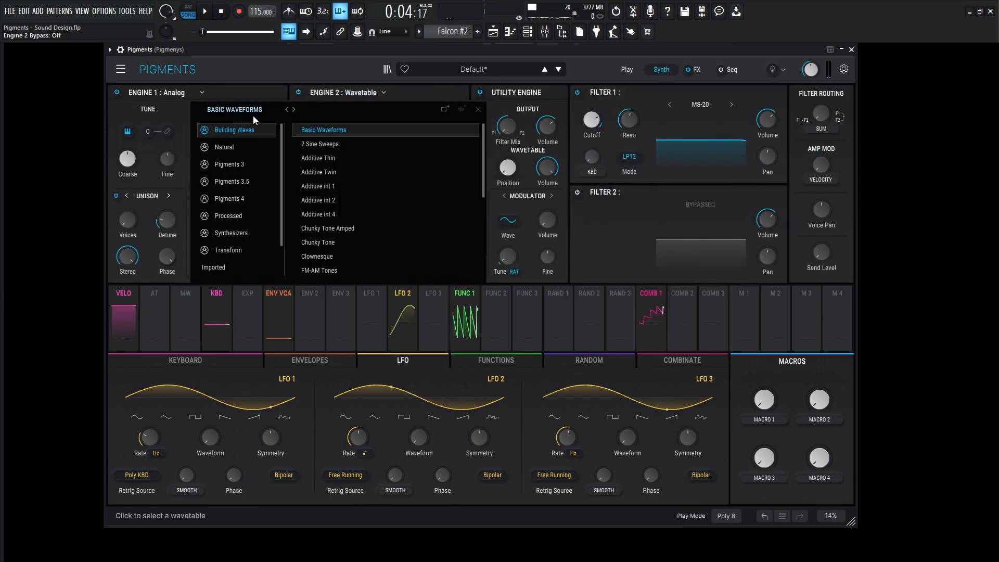
pyautogui.click(232, 215)
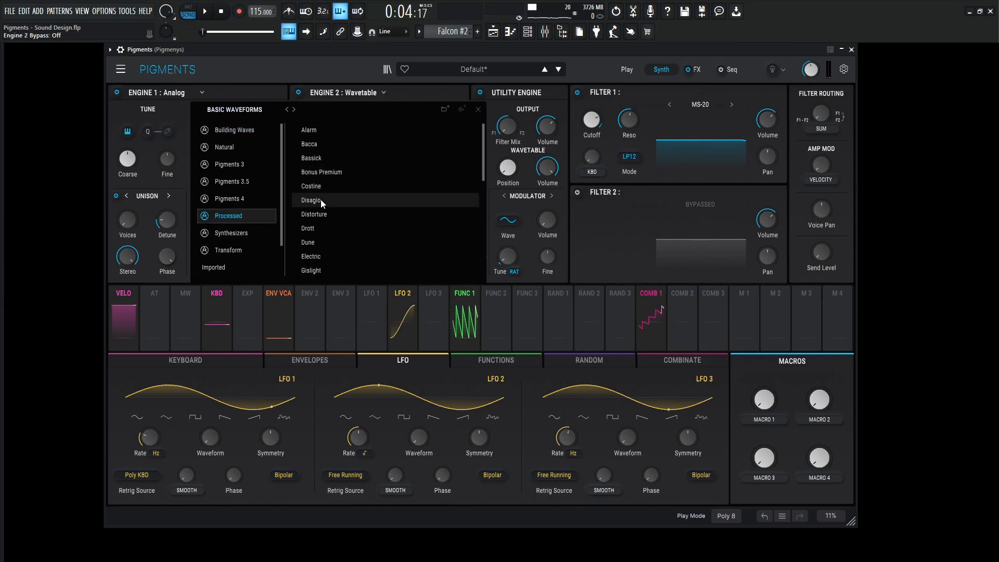
pyautogui.doubleClick(328, 214)
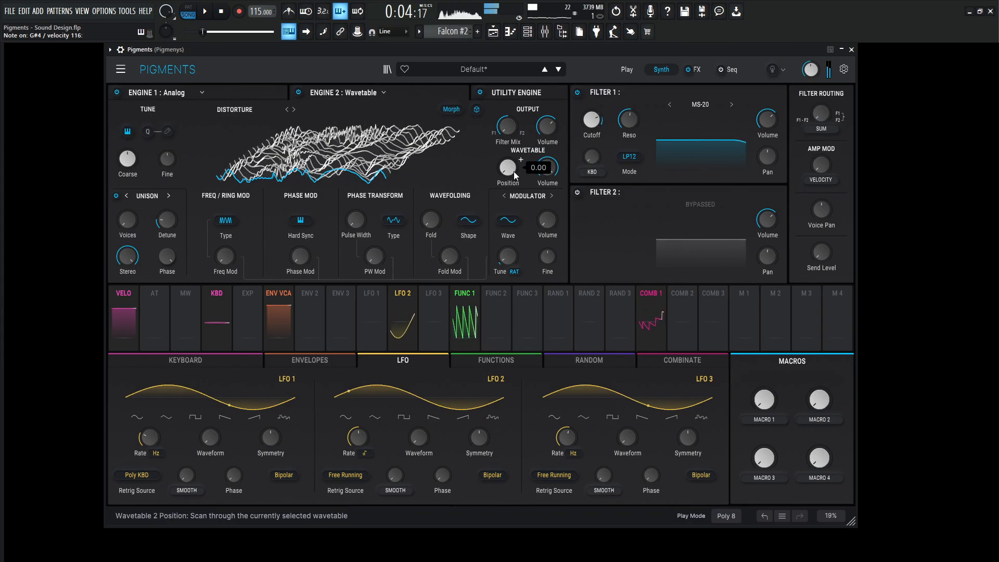
# Start playback, set the Engine 2 output volume to about -8.29 dB, and modulate it with Func 1 at 0.28.
pyautogui.press('space')
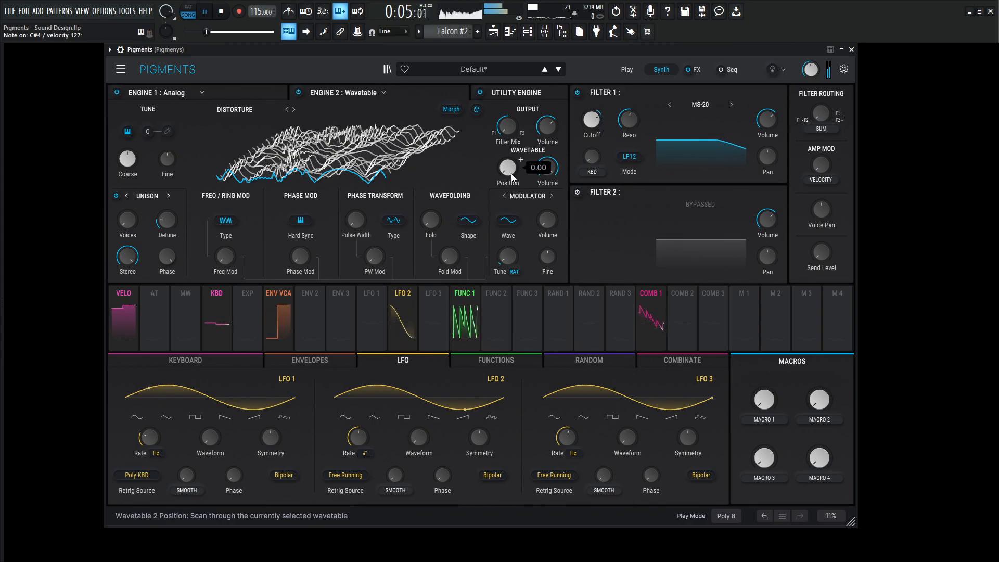
pyautogui.moveTo(546, 128); pyautogui.dragTo(547, 180)
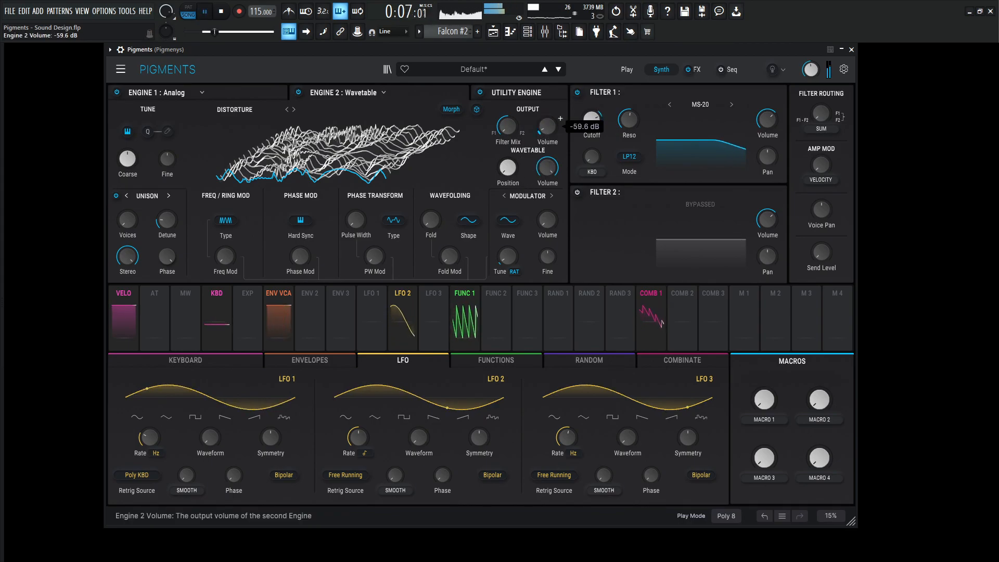
pyautogui.moveTo(474, 308); pyautogui.dragTo(546, 130)
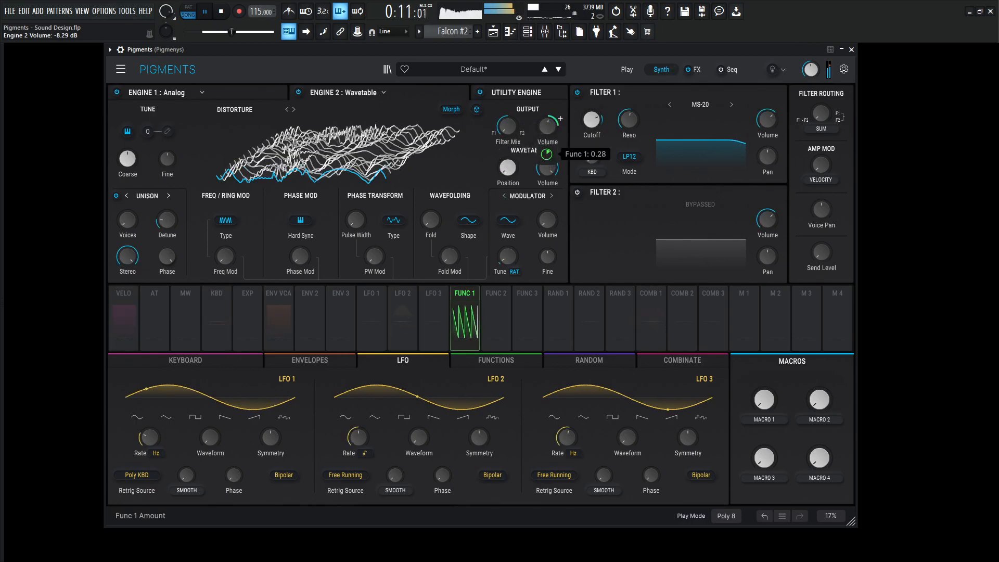
# Set Engine 2's unison voices to 2 and its output volume to -15.0 dB, and stop the pattern.
pyautogui.moveTo(127, 220); pyautogui.dragTo(128, 208)
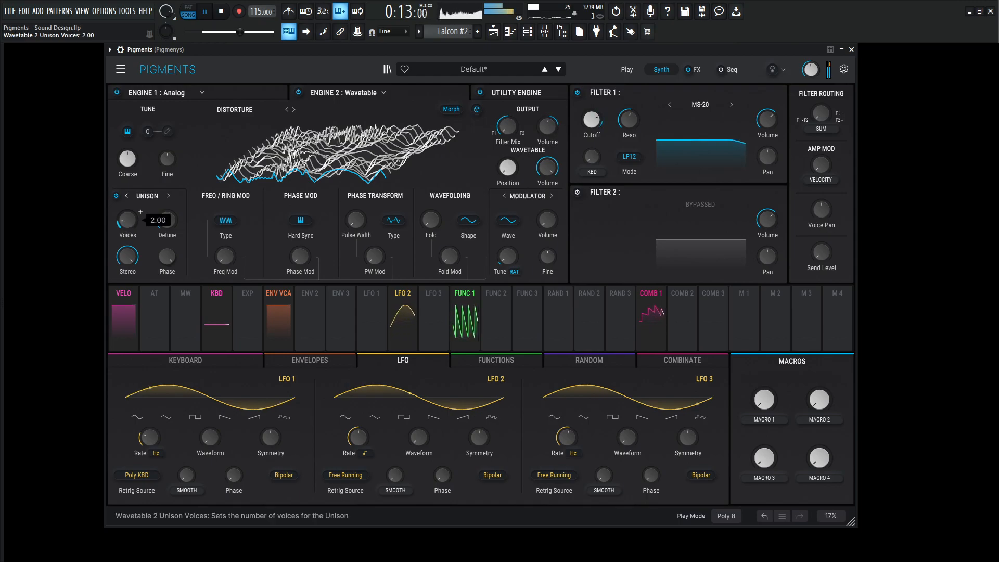
pyautogui.moveTo(548, 130); pyautogui.dragTo(551, 133)
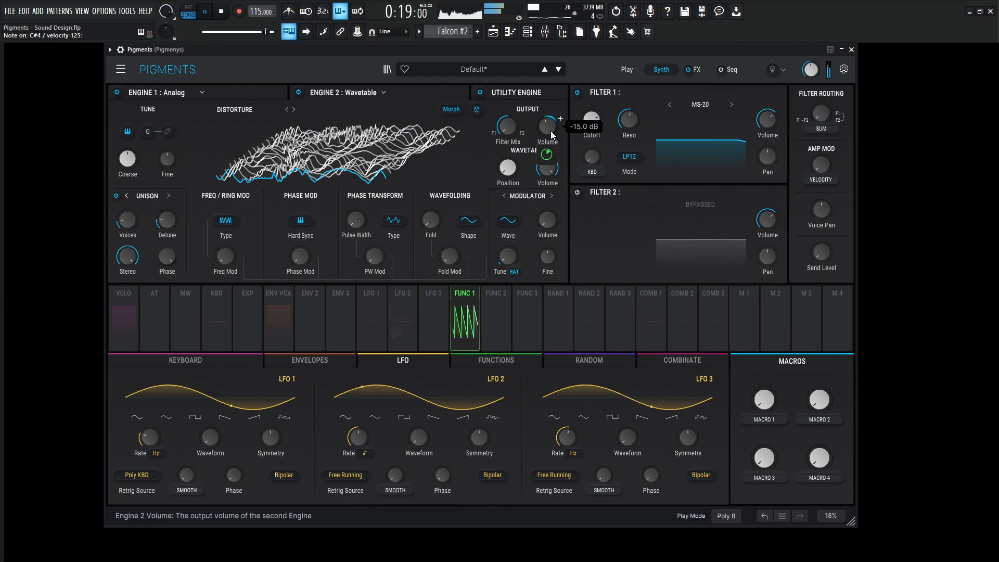
pyautogui.press('space')
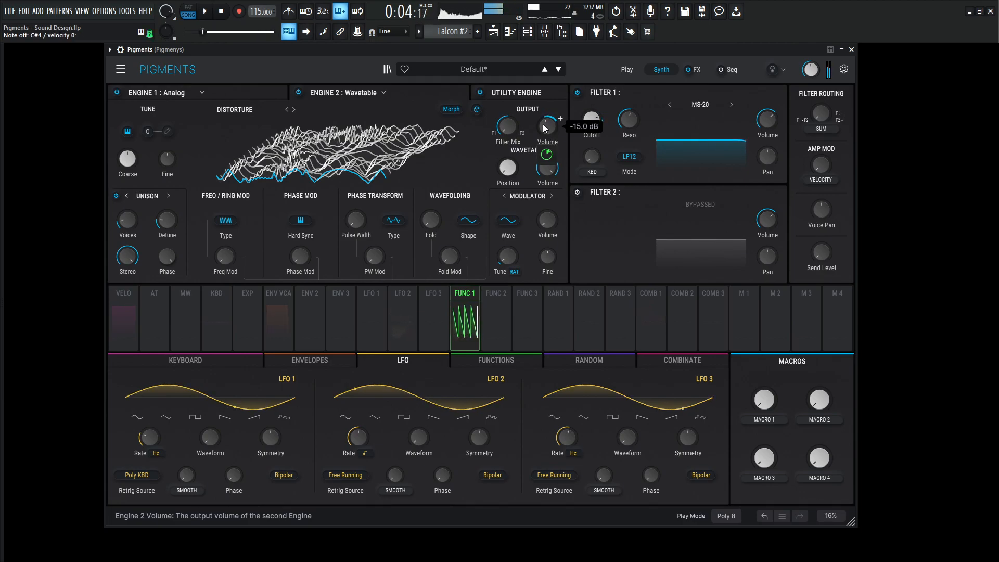
# Enable Noise 1 in the Utility Engine, set its filter mix to 1.00, and adjust its volume with Func 1 modulation.
pyautogui.click(519, 92)
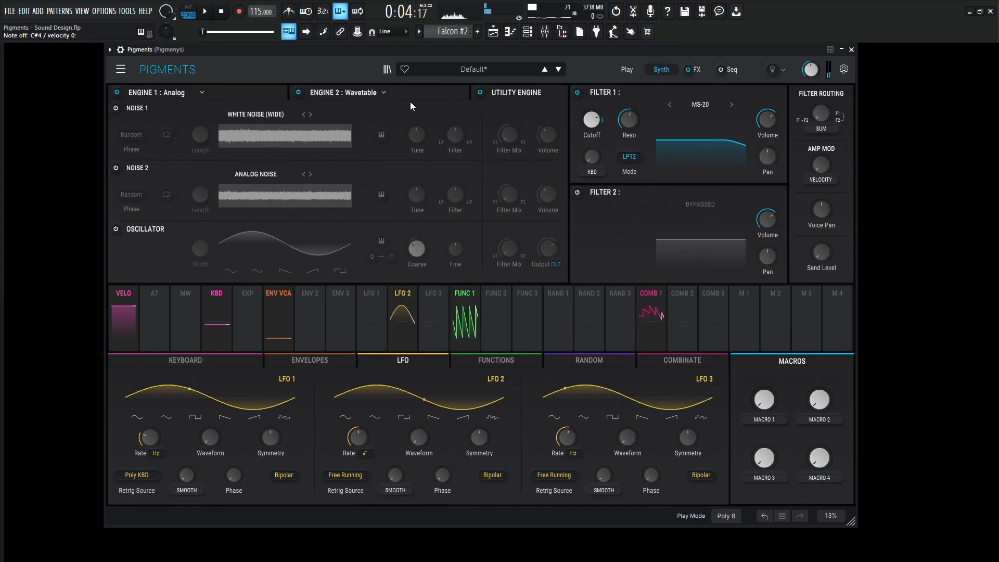
pyautogui.click(117, 108)
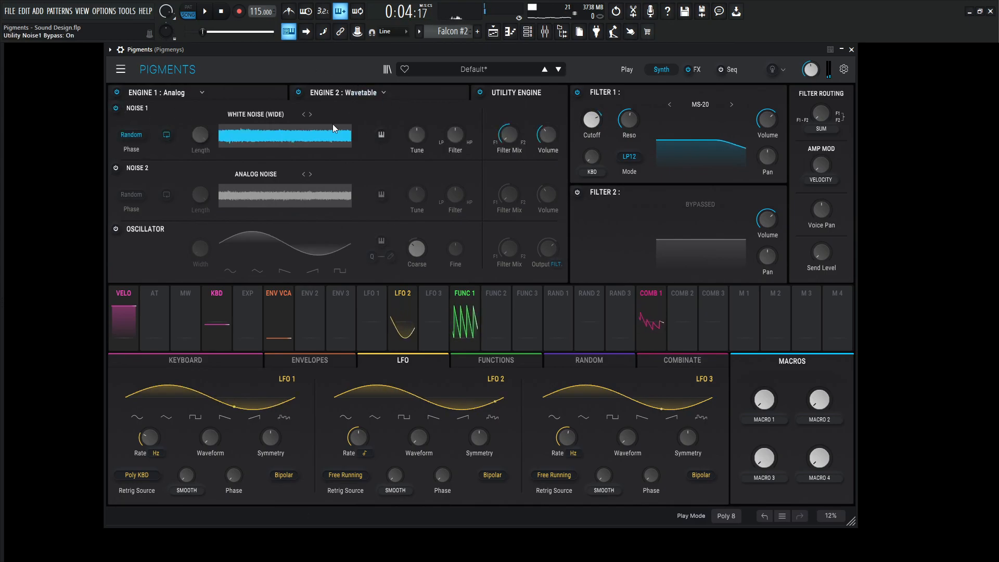
pyautogui.moveTo(508, 135); pyautogui.dragTo(509, 73)
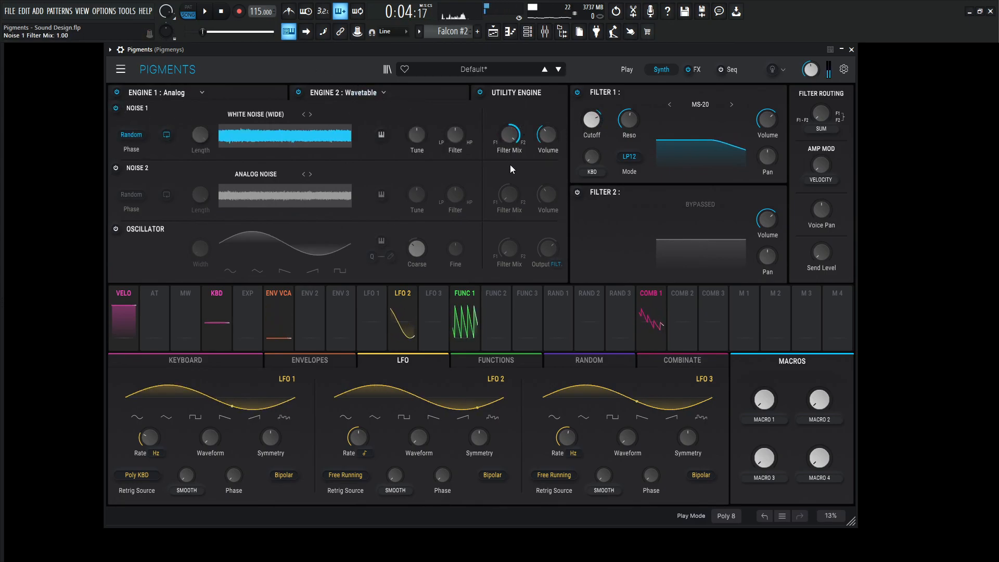
pyautogui.moveTo(547, 134); pyautogui.dragTo(547, 127)
pyautogui.moveTo(468, 312); pyautogui.dragTo(550, 139)
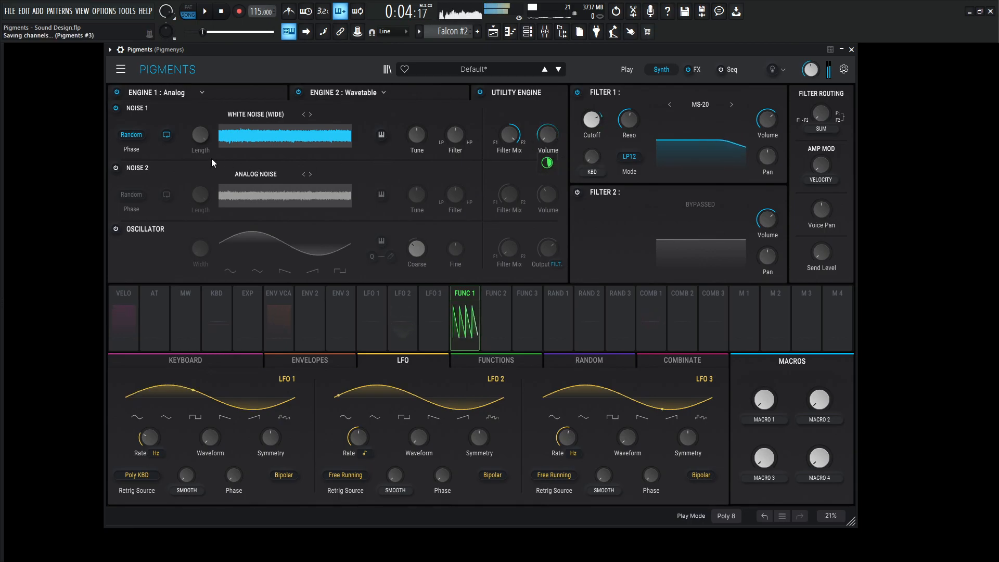
# Enable Noise 2, lower its volume and modulate it with Func 1, and set its filter mix toward Filter 1.
pyautogui.click(115, 167)
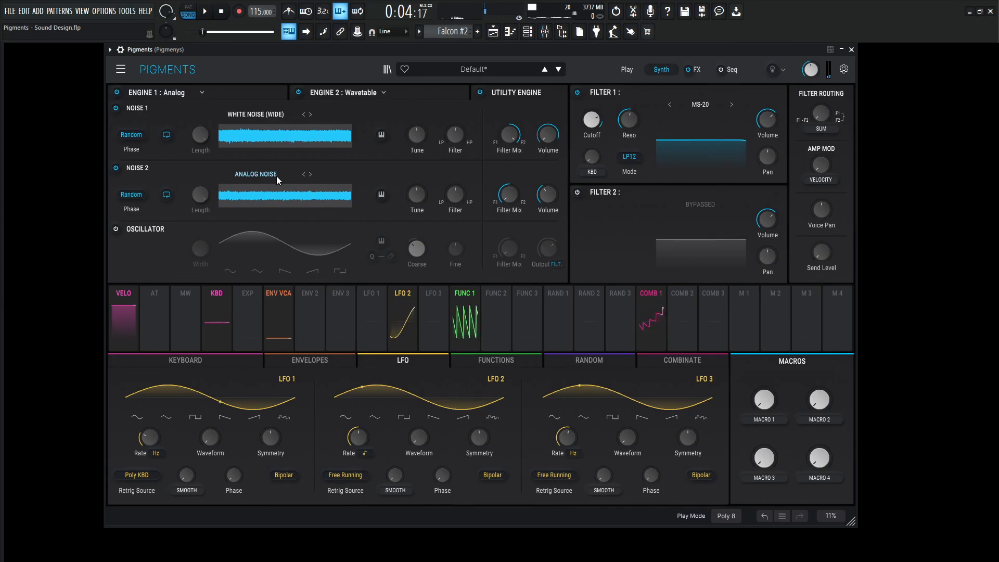
pyautogui.moveTo(546, 194); pyautogui.dragTo(547, 244)
pyautogui.moveTo(474, 339); pyautogui.dragTo(547, 195)
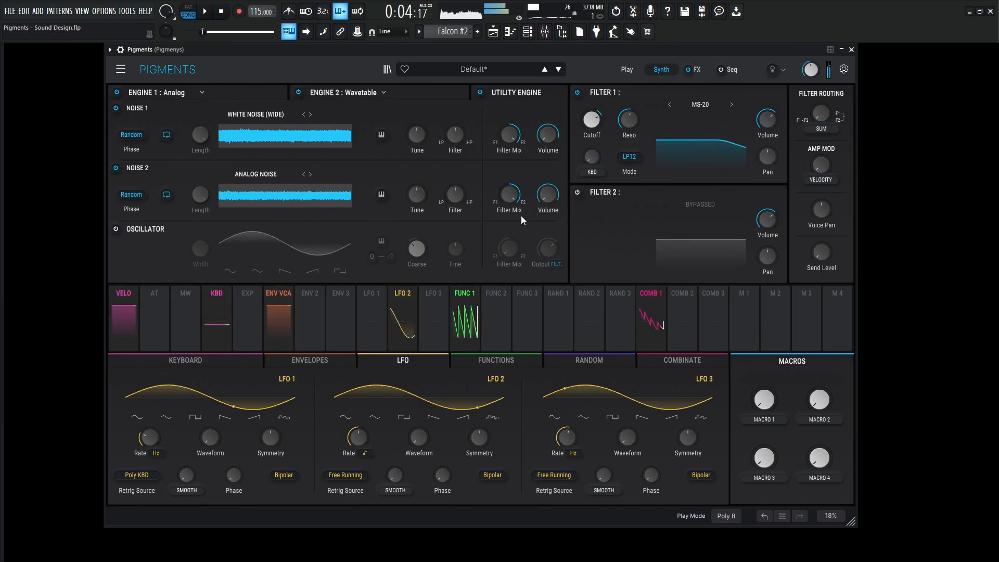
pyautogui.moveTo(510, 199); pyautogui.dragTo(510, 234)
pyautogui.moveTo(509, 195)
pyautogui.mouseDown()
pyautogui.moveTo(510, 130)
pyautogui.moveTo(509, 198)
pyautogui.mouseUp()
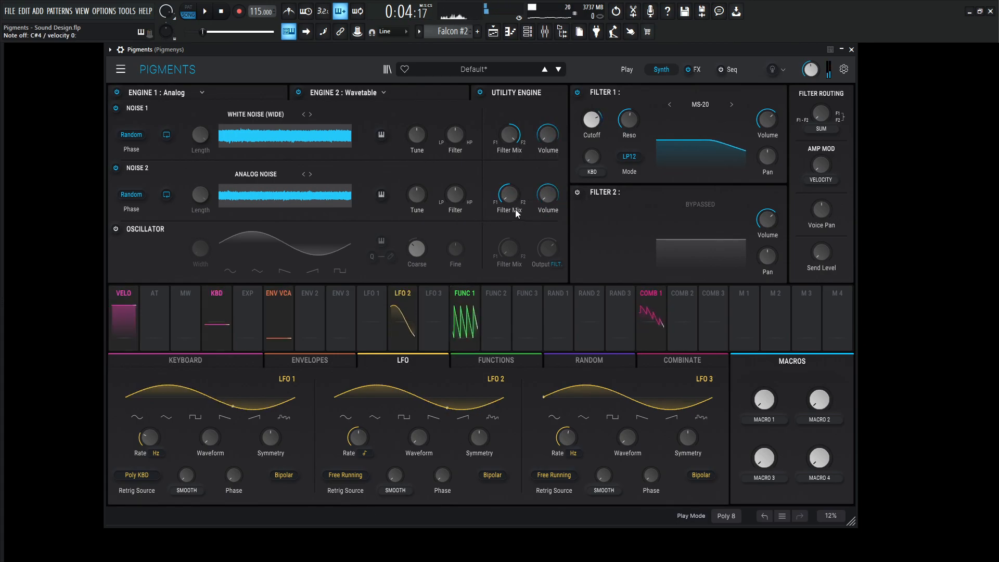
# Enable Filter 2, set its type to MS-20, and adjust its resonance and cutoff.
pyautogui.click(577, 192)
pyautogui.click(708, 207)
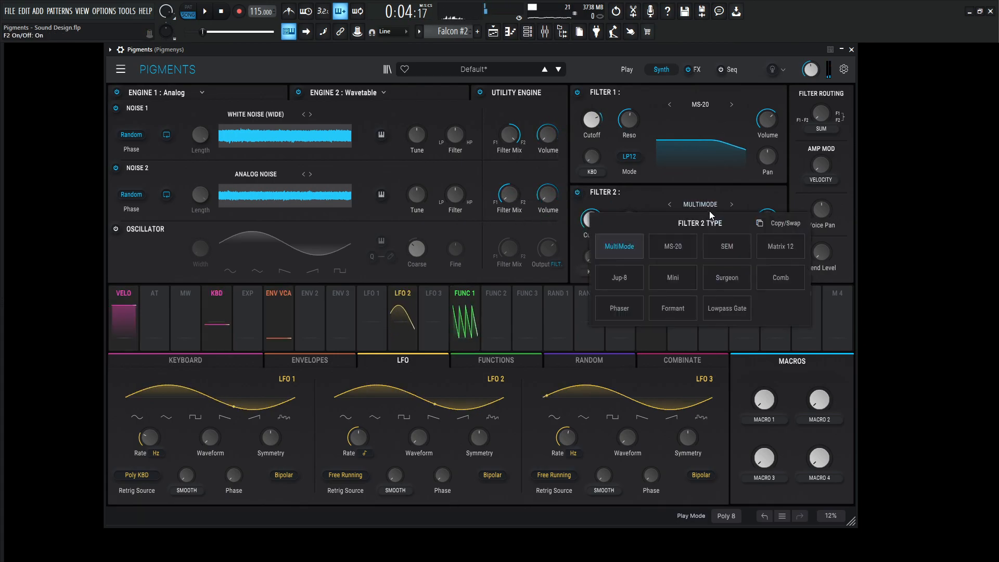
pyautogui.click(673, 247)
pyautogui.moveTo(629, 220); pyautogui.dragTo(596, 218)
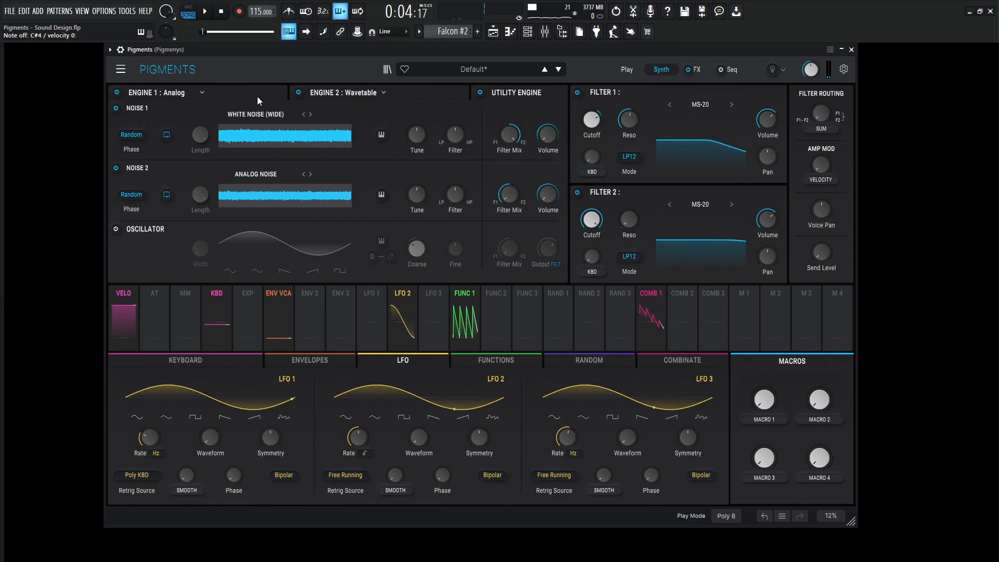
# Set the keyboard glide time to 65 ms and audition the pattern.
pyautogui.click(255, 360)
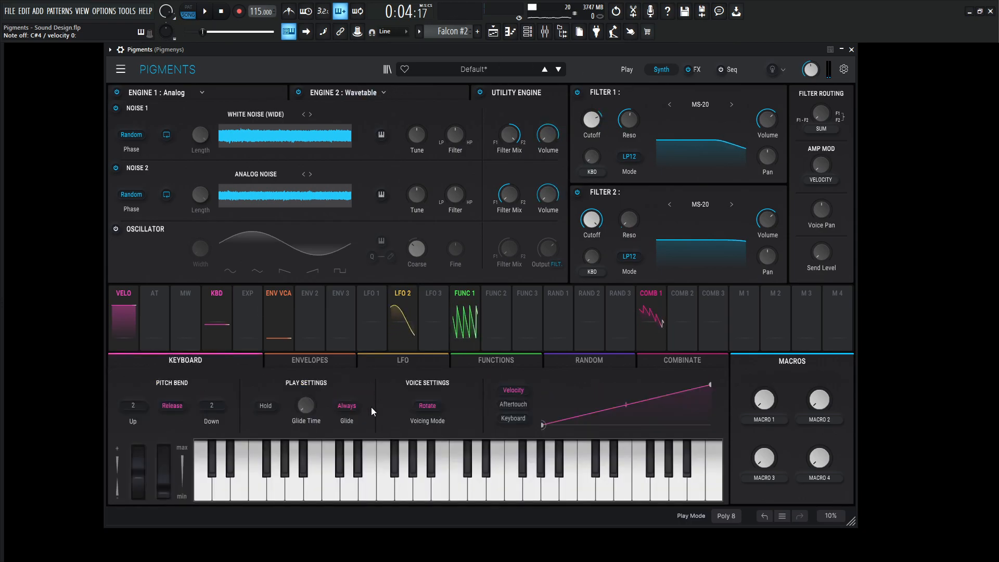
pyautogui.moveTo(305, 411); pyautogui.dragTo(305, 401)
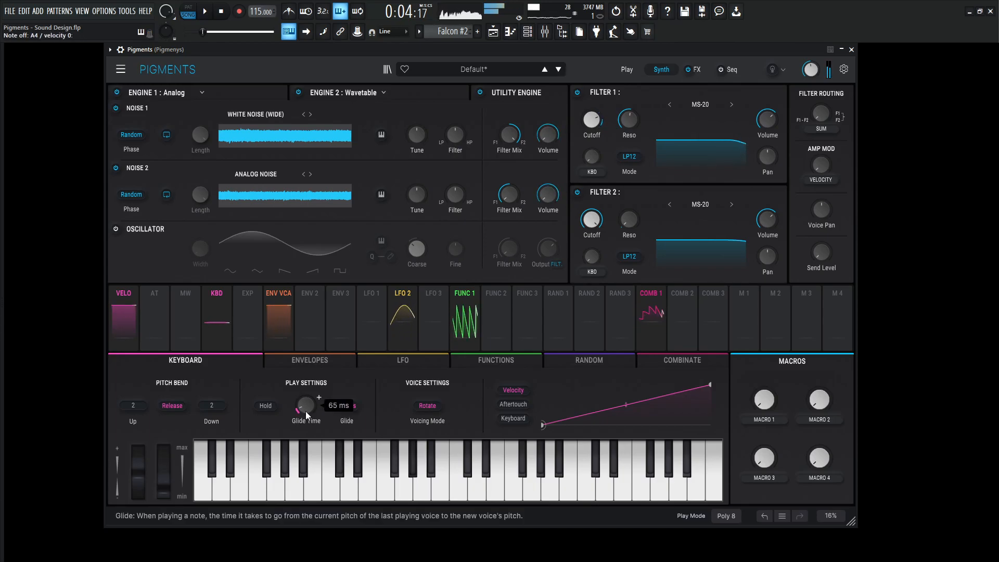
pyautogui.press('space')
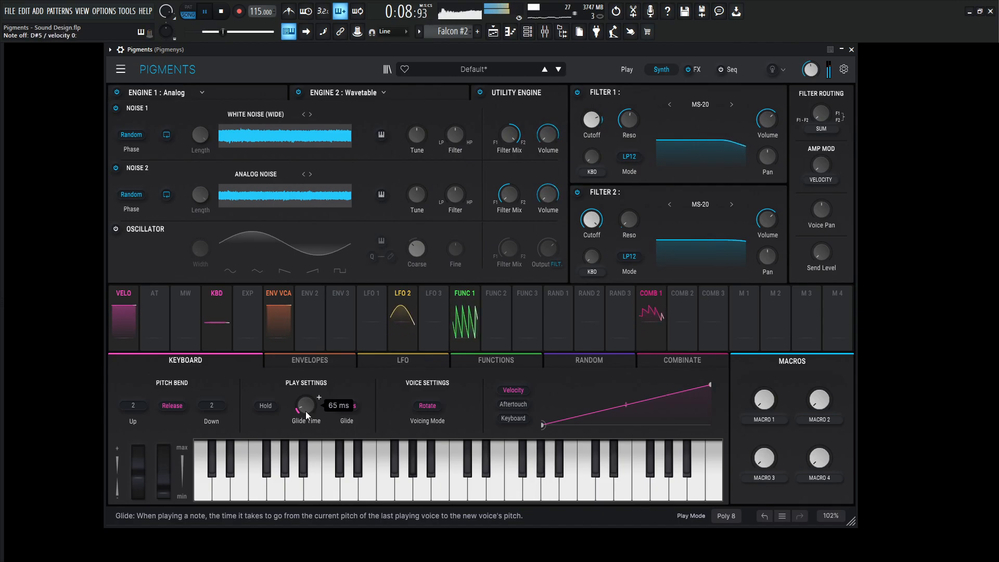
pyautogui.press('space')
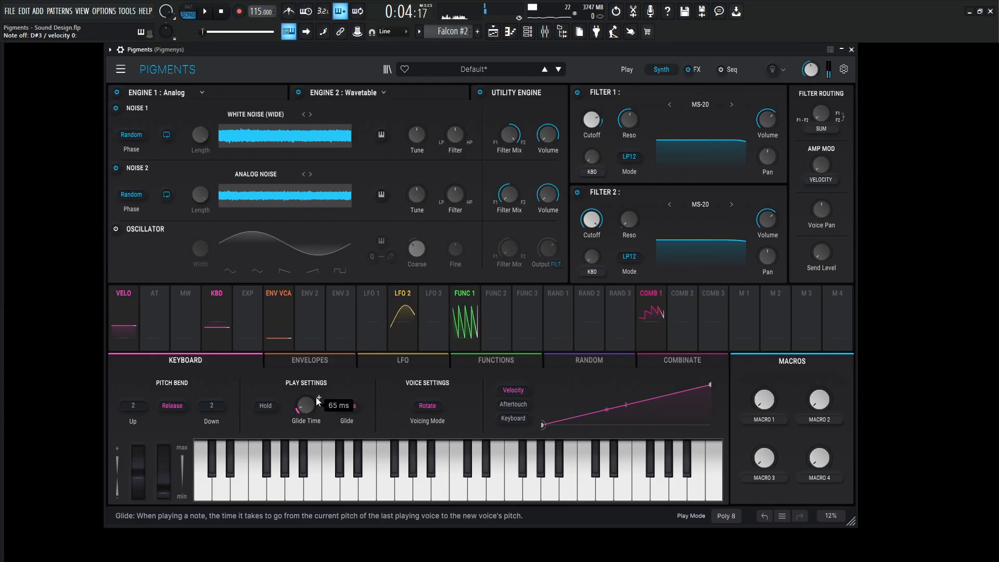
# Lower the Filter 1 cutoff to 131 Hz, modulate it with Macro 1 at about 0.92, and rename the macro CUTOFF.
pyautogui.moveTo(588, 134)
pyautogui.moveTo(590, 125)
pyautogui.mouseDown()
pyautogui.moveTo(590, 187)
pyautogui.moveTo(593, 137)
pyautogui.mouseUp()
pyautogui.moveTo(742, 319); pyautogui.dragTo(592, 121)
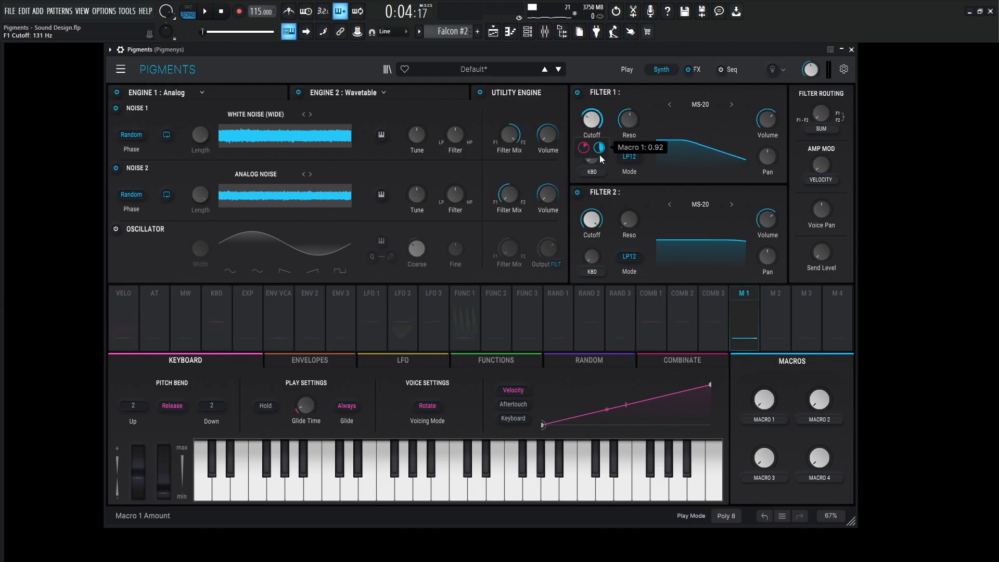
pyautogui.click(770, 420)
pyautogui.write('CUTOFF')
pyautogui.press('Return')
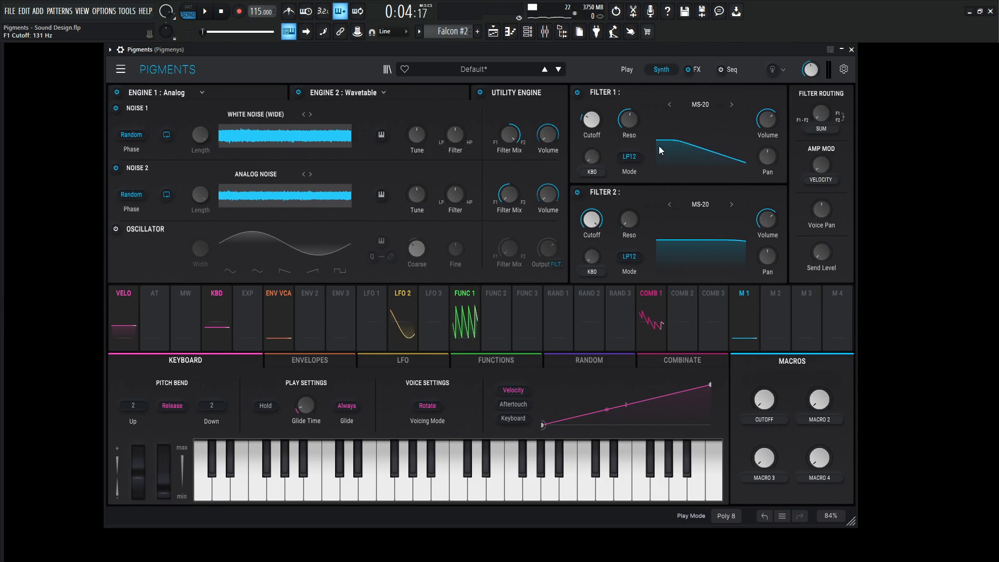
# Set the Filter 1 resonance to 0, assign Macro 2 to modulate it, and rename the macro RES.
pyautogui.moveTo(775, 312); pyautogui.dragTo(628, 119)
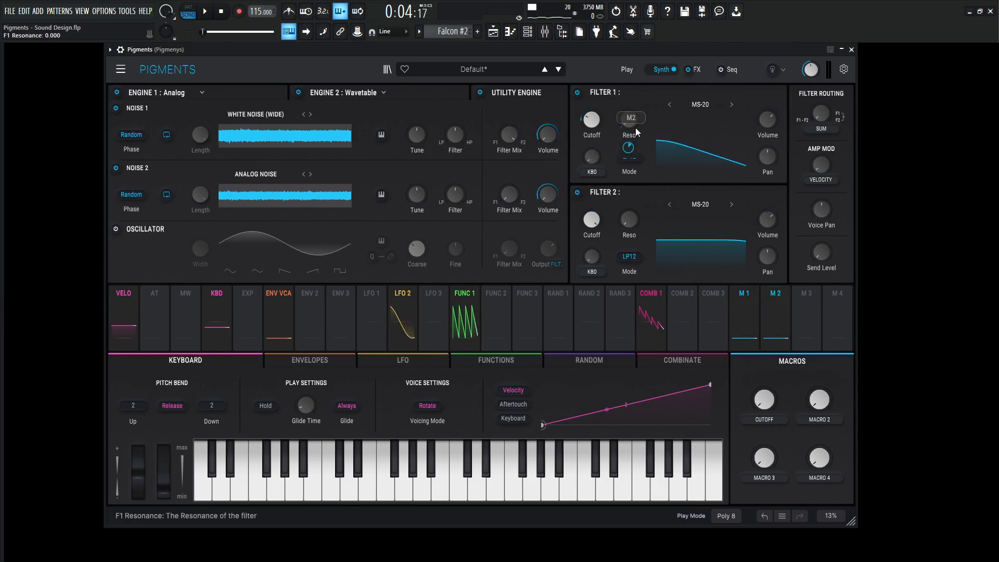
pyautogui.click(819, 419)
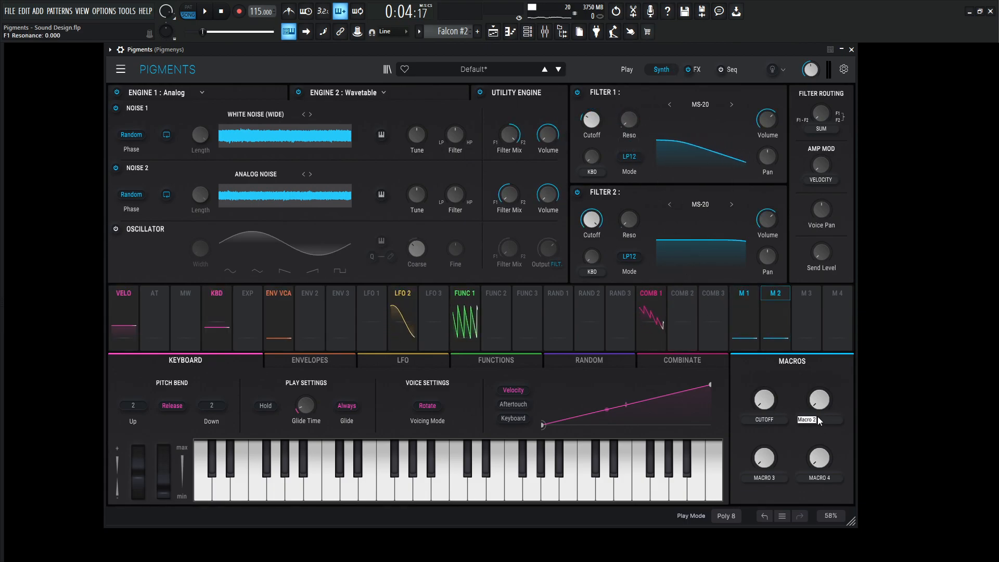
pyautogui.write('res')
pyautogui.press('Return')
# Raise the RES macro to maximum, set the CUTOFF macro to about 0.392, and start playback to audition them.
pyautogui.moveTo(764, 399); pyautogui.dragTo(764, 382)
pyautogui.moveTo(819, 399); pyautogui.dragTo(820, 367)
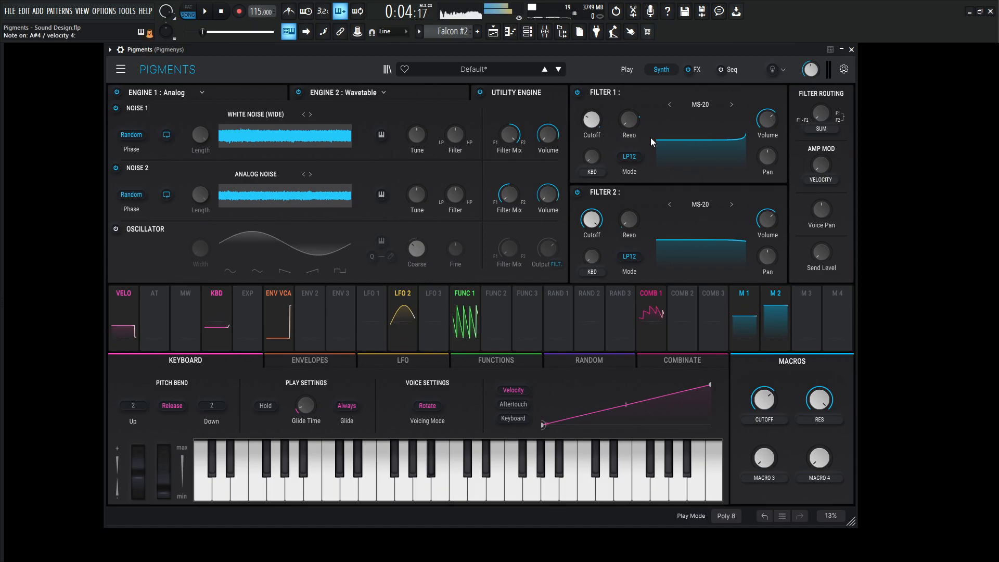
pyautogui.moveTo(597, 131)
pyautogui.moveTo(764, 400); pyautogui.dragTo(764, 410)
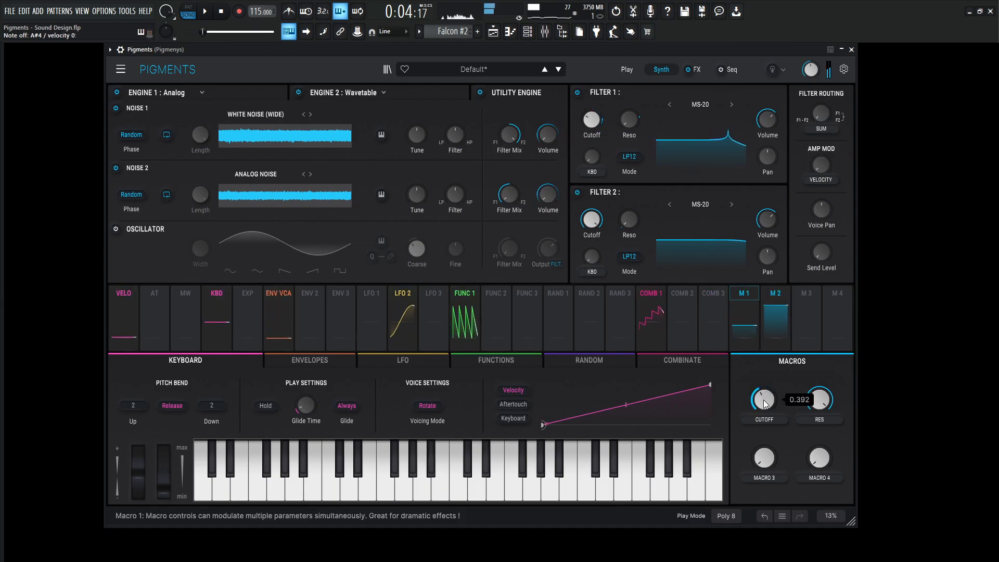
pyautogui.press('space')
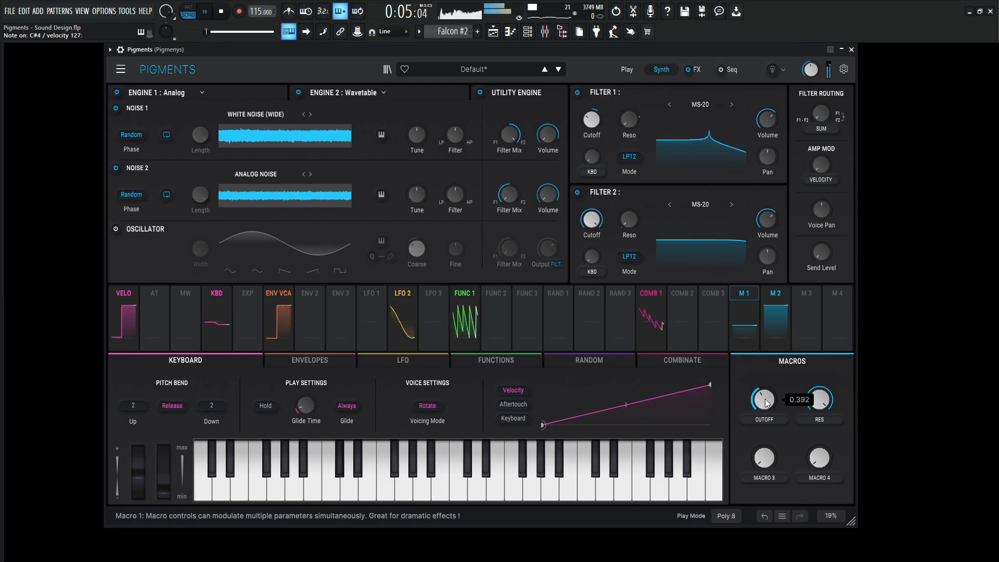
# Set the RES macro to about 0.820 while auditioning the pattern, and stop playback.
pyautogui.click(819, 400)
pyautogui.moveTo(819, 399); pyautogui.dragTo(821, 404)
pyautogui.press('space')
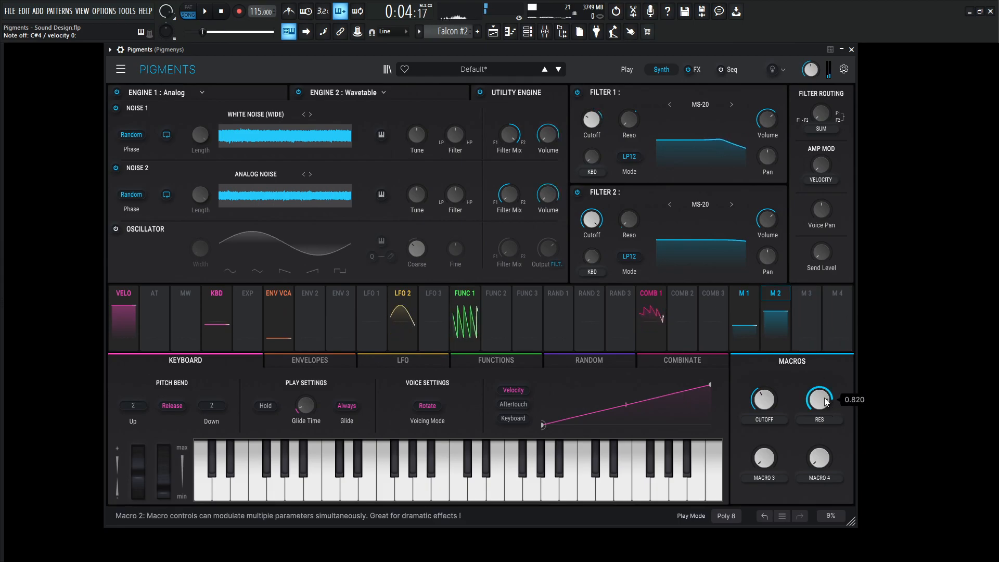
# Assign Macro 4 to modulate the Dry/Wet of the Chorus JUN-6 and the Phaser in FX A.
pyautogui.click(696, 69)
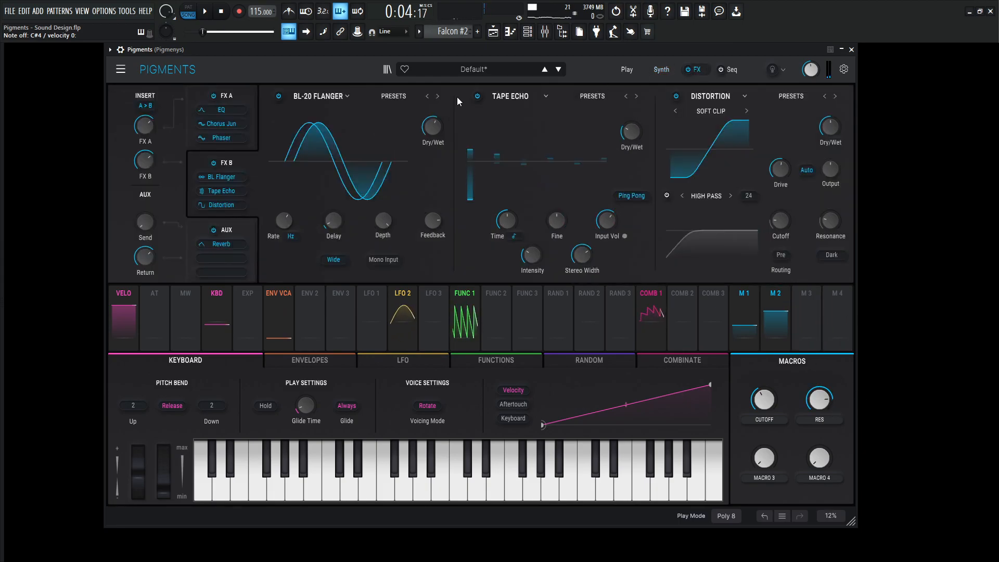
pyautogui.click(239, 92)
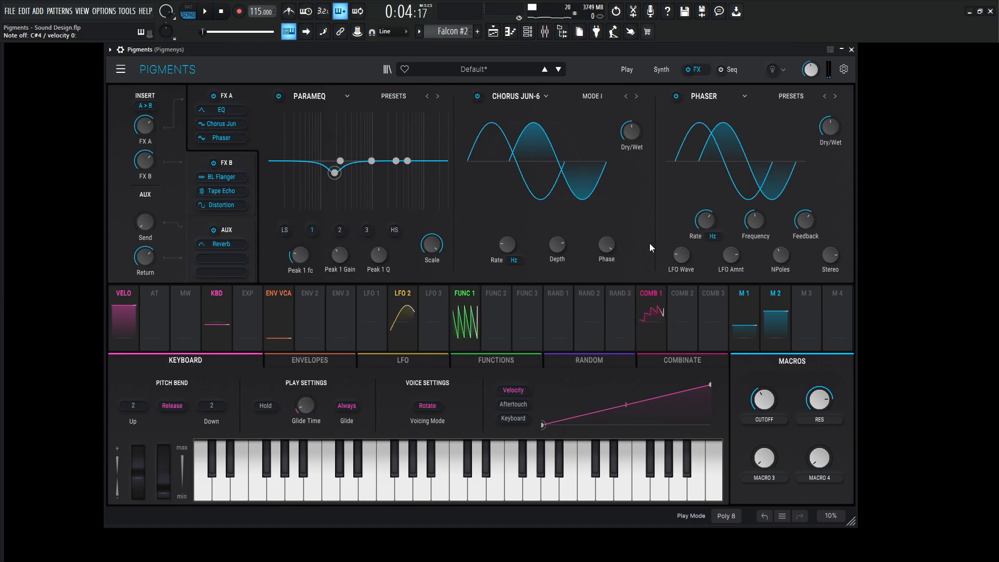
pyautogui.moveTo(785, 269); pyautogui.dragTo(636, 136)
pyautogui.moveTo(847, 335); pyautogui.dragTo(819, 132)
# Assign Macro 4 to modulate the Dry/Wet of the BL-20 Flanger, Tape Echo and Distortion in FX B.
pyautogui.click(249, 163)
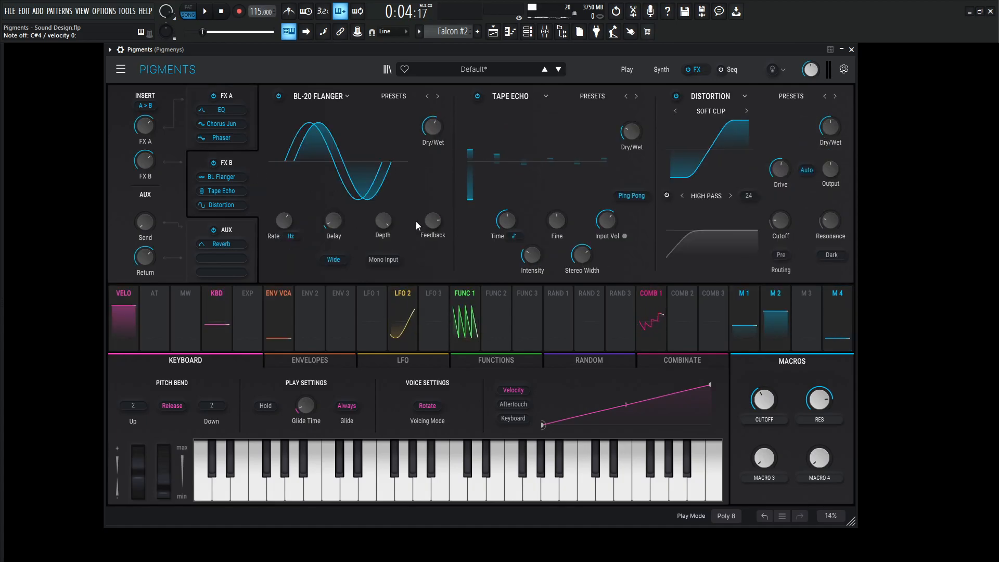
pyautogui.moveTo(843, 333); pyautogui.dragTo(427, 123)
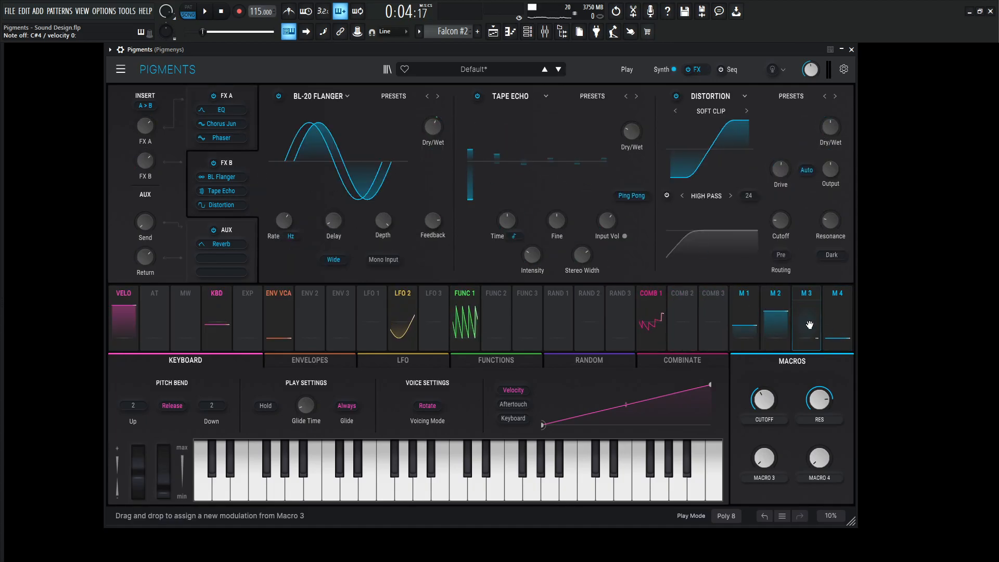
pyautogui.moveTo(662, 146); pyautogui.dragTo(631, 131)
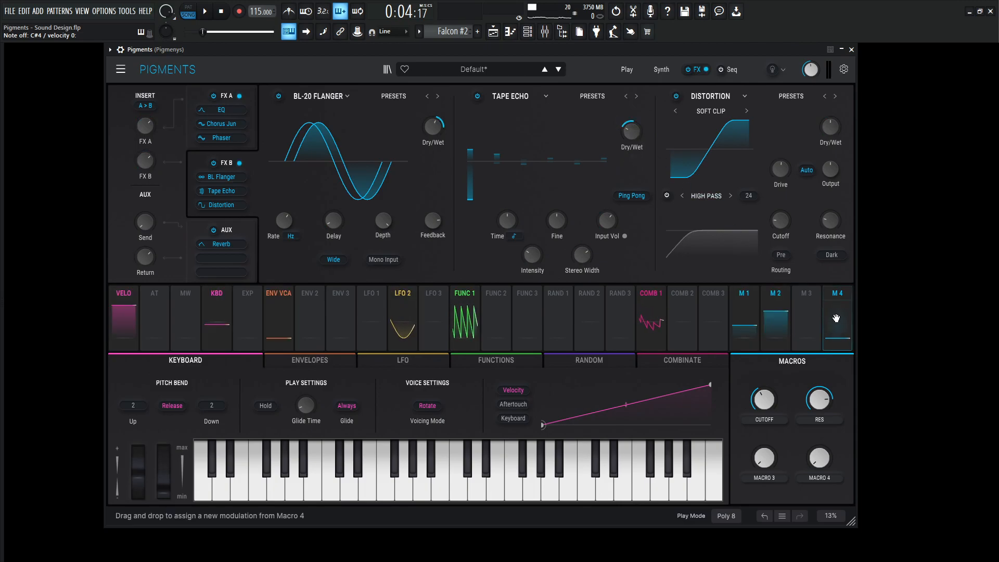
pyautogui.moveTo(818, 143); pyautogui.dragTo(829, 127)
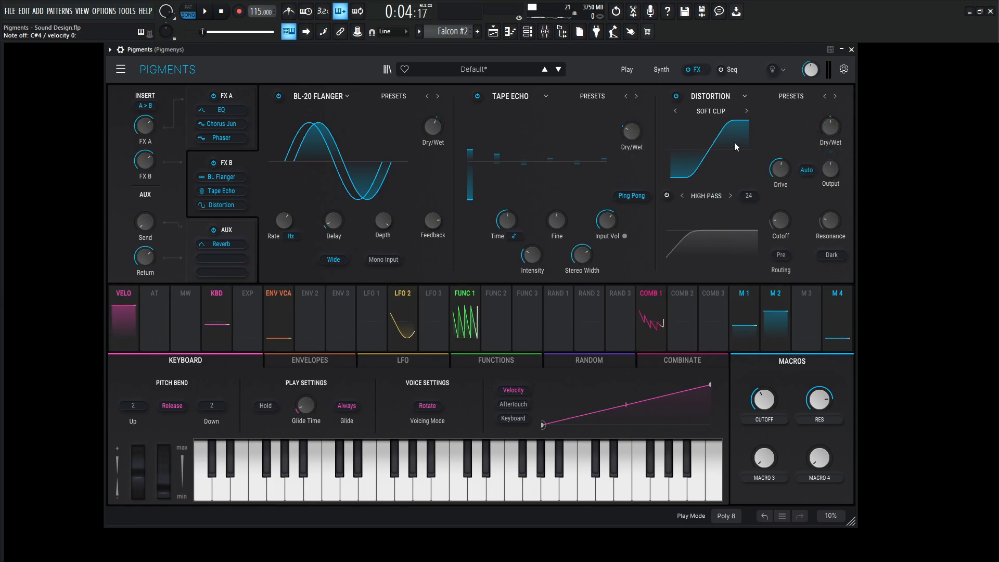
# Set the base Dry/Wet of the Chorus JUN-6 and the Phaser in FX A to 0%.
pyautogui.click(226, 96)
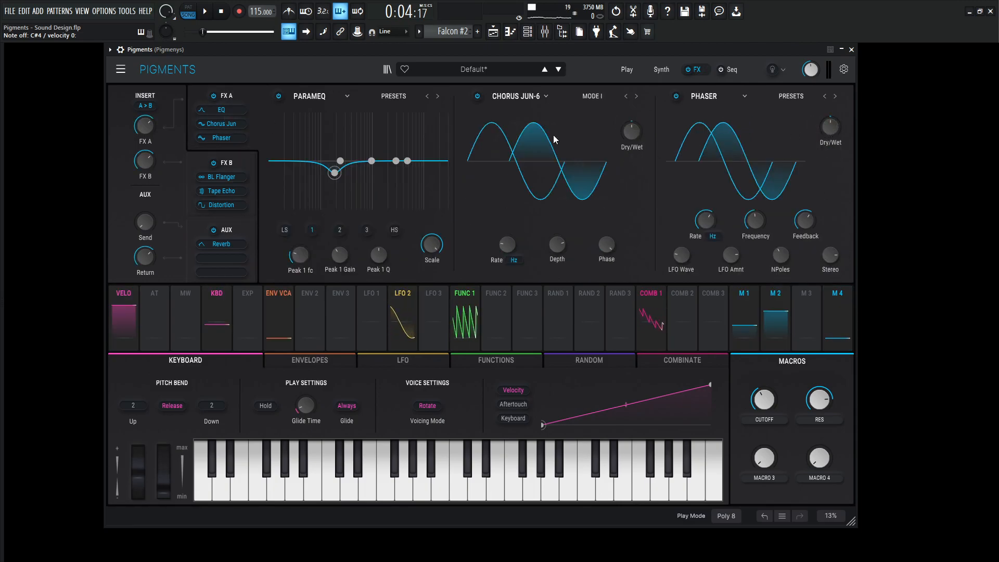
pyautogui.moveTo(632, 132); pyautogui.dragTo(632, 162)
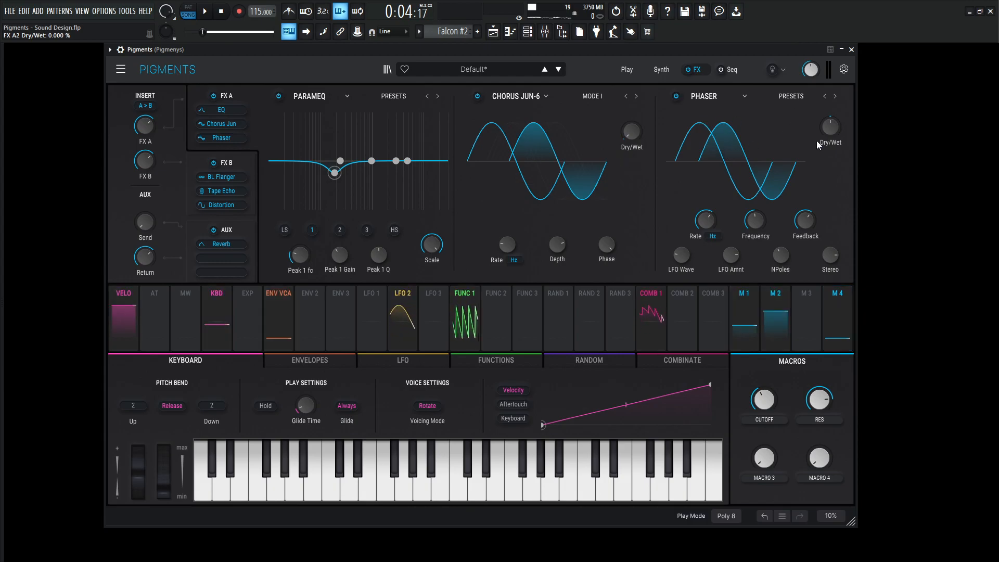
pyautogui.moveTo(830, 127); pyautogui.dragTo(830, 155)
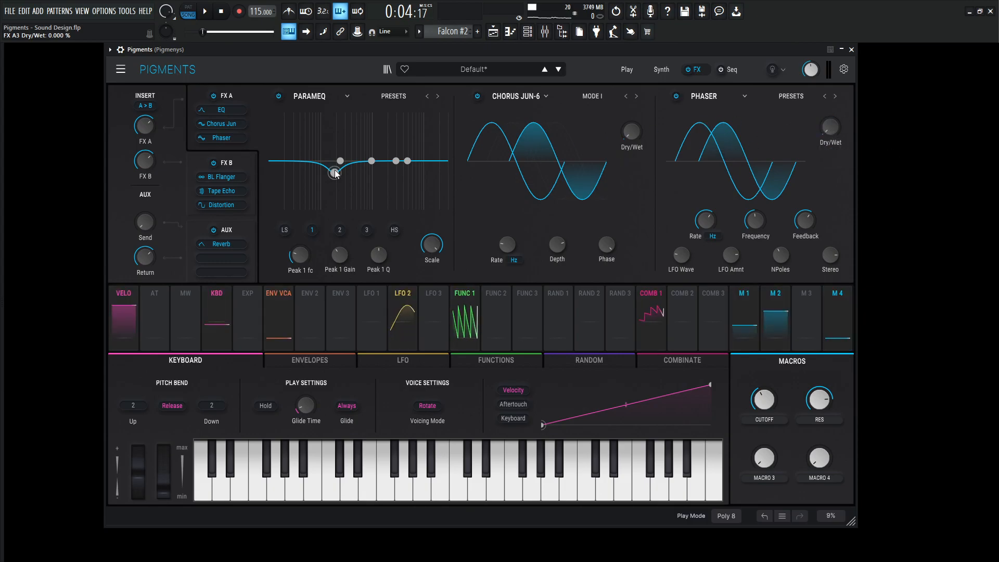
# Set the base Dry/Wet of the BL-20 Flanger, Tape Echo and Distortion in FX B to 0%.
pyautogui.click(235, 152)
pyautogui.moveTo(432, 133); pyautogui.dragTo(431, 156)
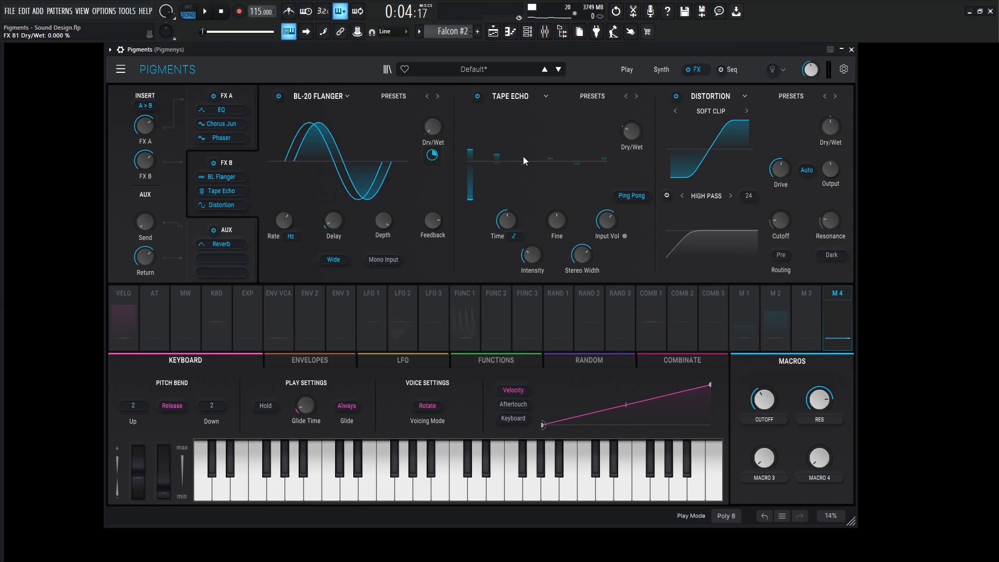
pyautogui.moveTo(630, 136); pyautogui.dragTo(631, 160)
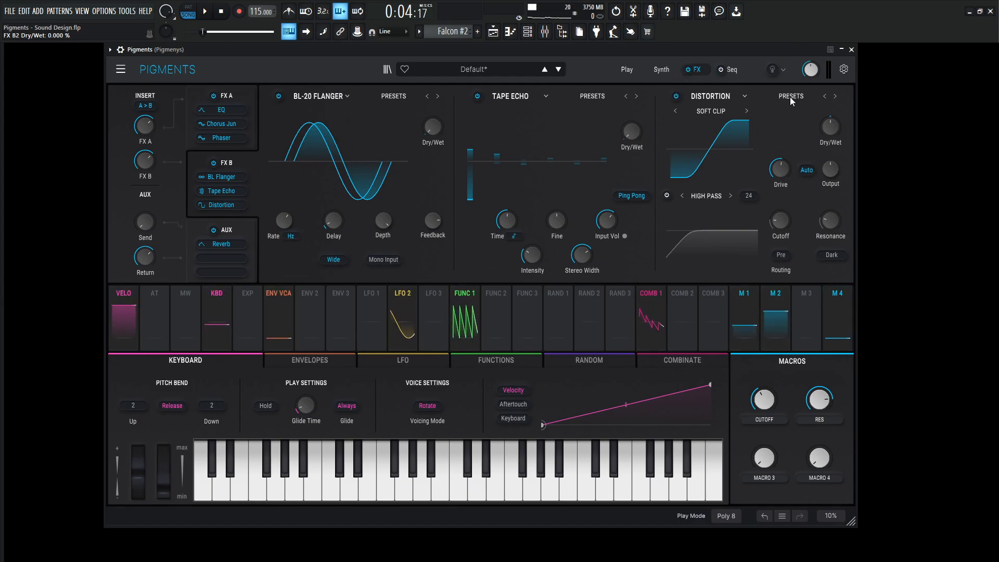
pyautogui.moveTo(829, 155); pyautogui.dragTo(829, 151)
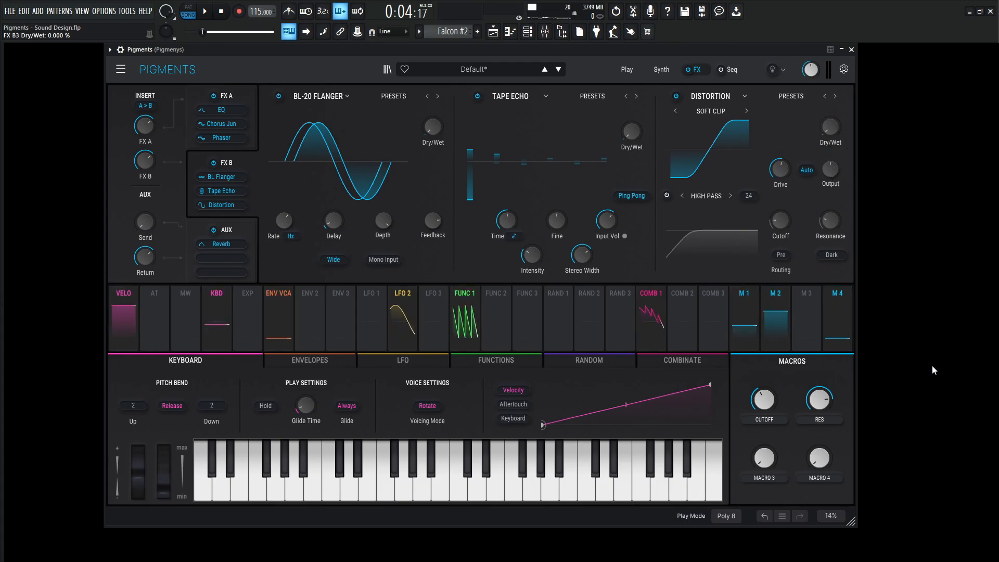
# Raise Macro 4 to maximum and rename it FX.
pyautogui.moveTo(819, 458); pyautogui.dragTo(819, 417)
pyautogui.doubleClick(826, 477)
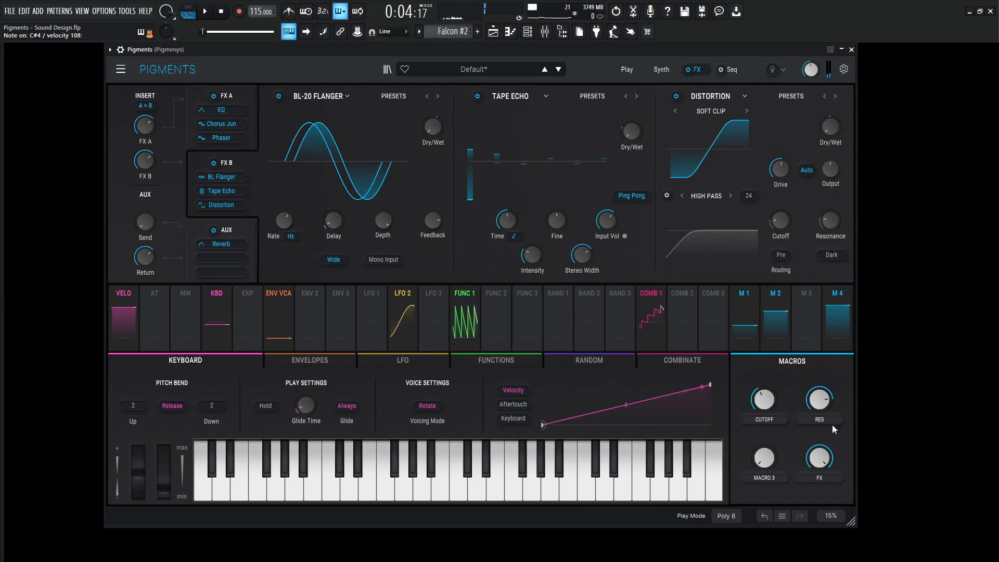
# Lower the output volume of the Engine 2 wavetable to -70.0 dB.
pyautogui.click(668, 72)
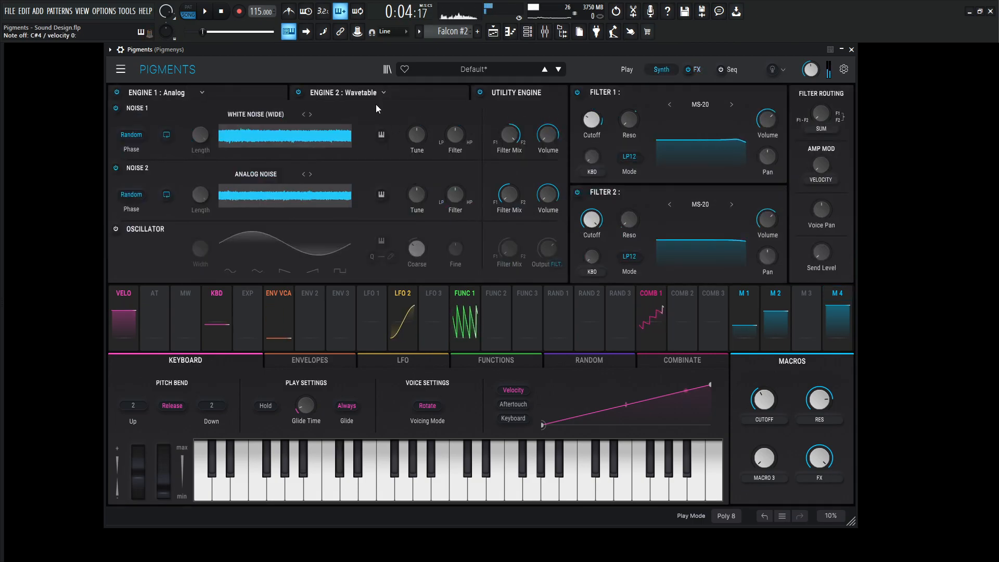
pyautogui.click(418, 94)
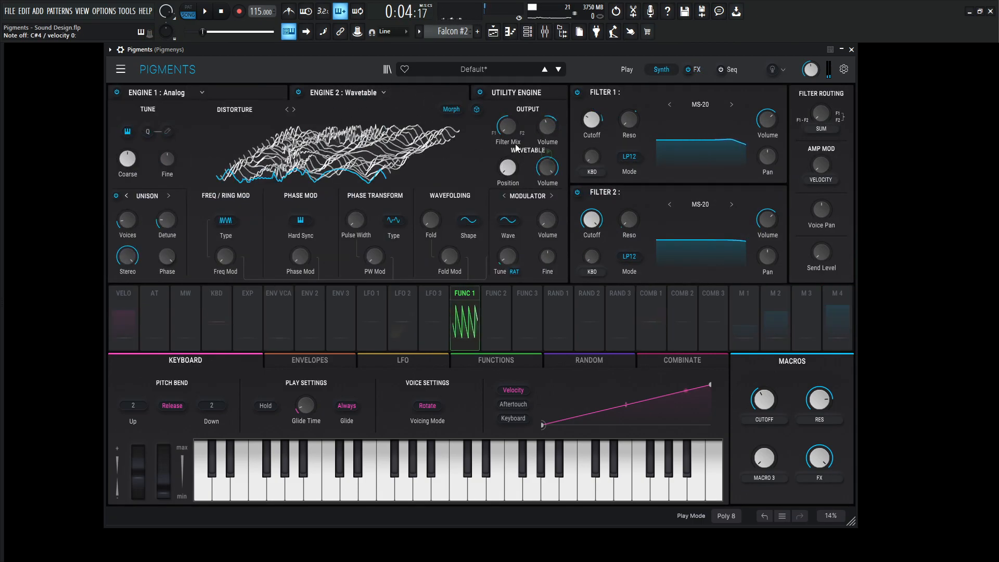
pyautogui.moveTo(547, 126); pyautogui.dragTo(559, 136)
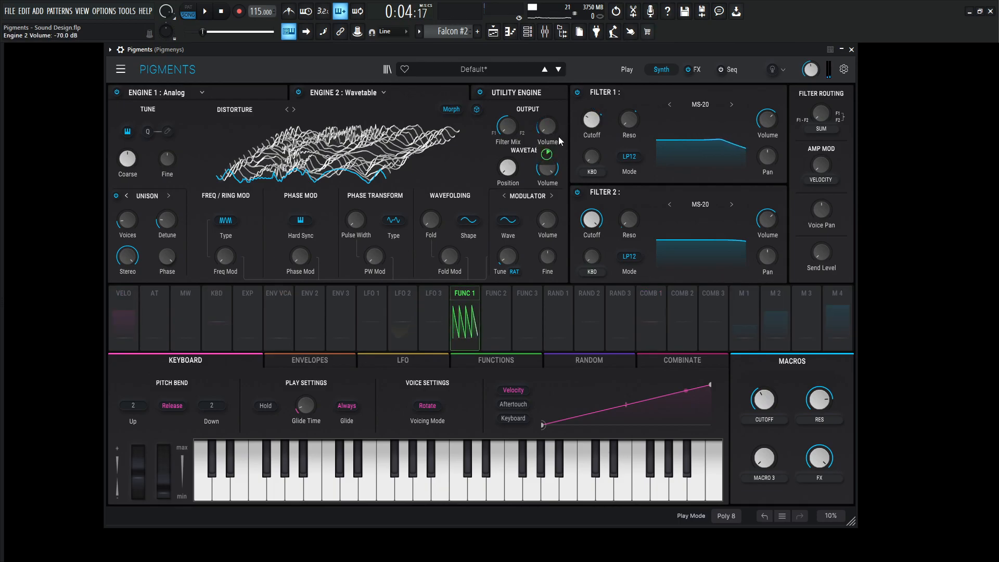
# Modulate the Engine 2 wavetable Position with Macro 3, adjust the modulation amount, and sweep the macro, ending at maximum.
pyautogui.moveTo(806, 320); pyautogui.dragTo(509, 169)
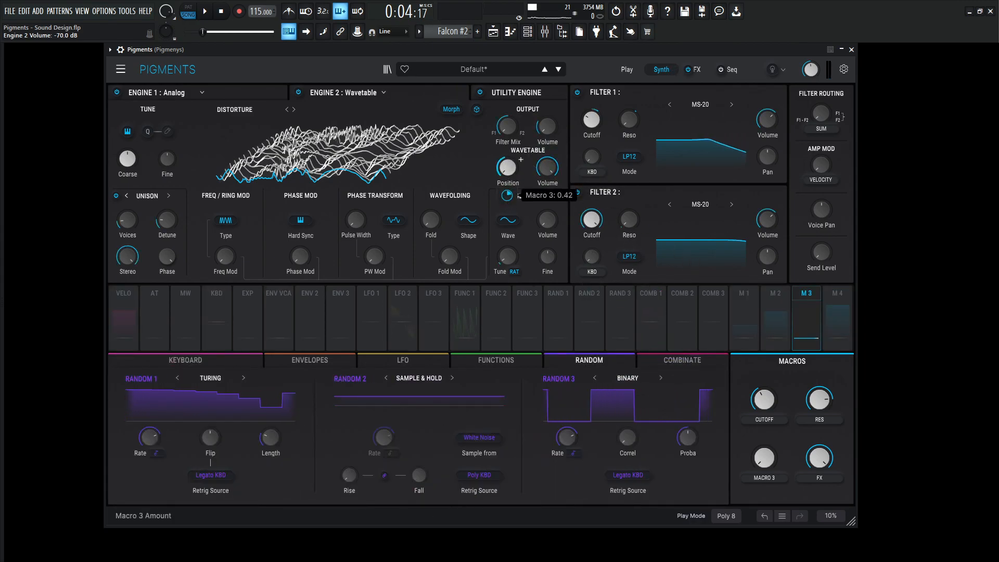
pyautogui.moveTo(764, 461); pyautogui.dragTo(764, 416)
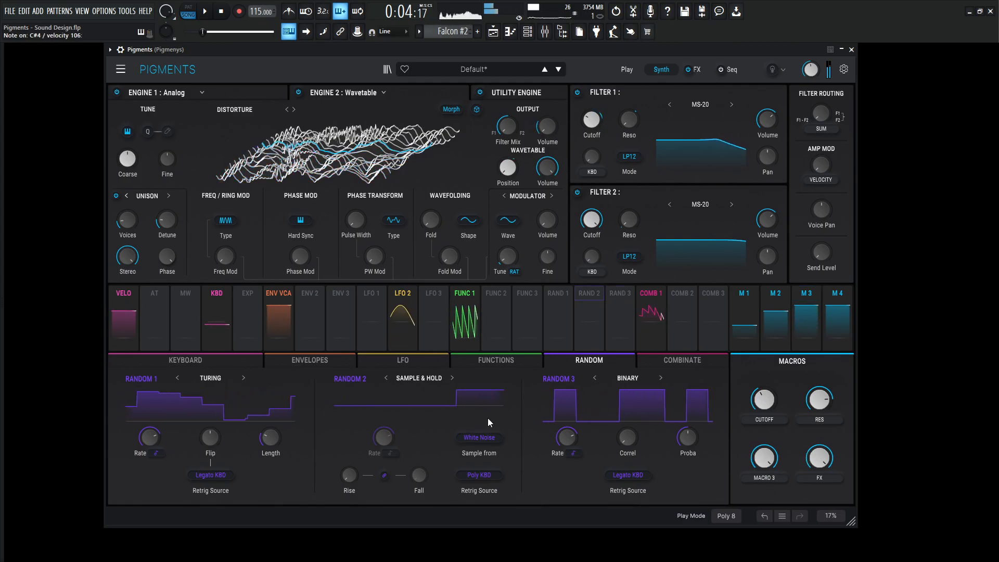
pyautogui.click(489, 360)
pyautogui.moveTo(508, 170)
pyautogui.moveTo(506, 196); pyautogui.dragTo(506, 172)
pyautogui.moveTo(768, 463); pyautogui.dragTo(768, 517)
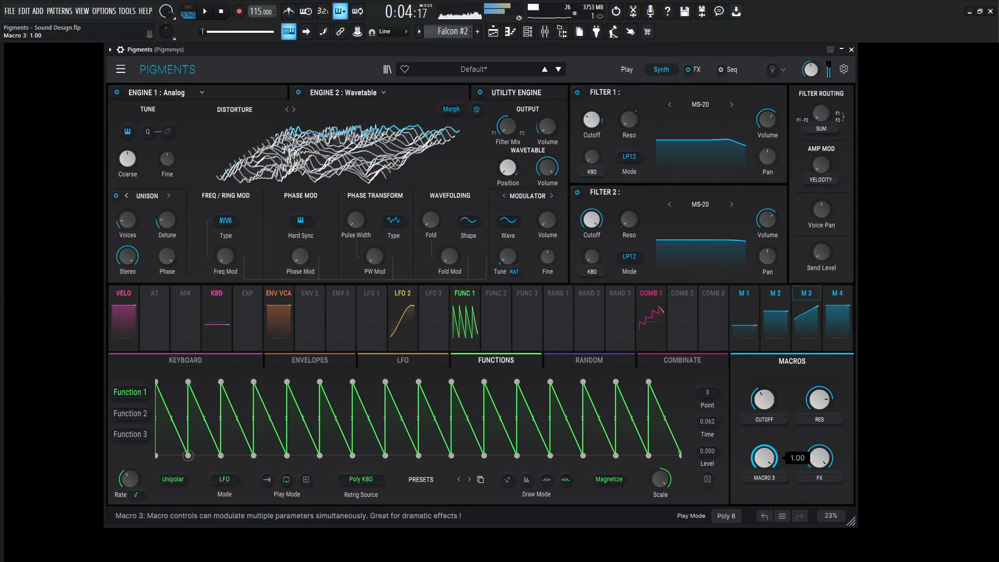
pyautogui.moveTo(765, 458); pyautogui.dragTo(764, 408)
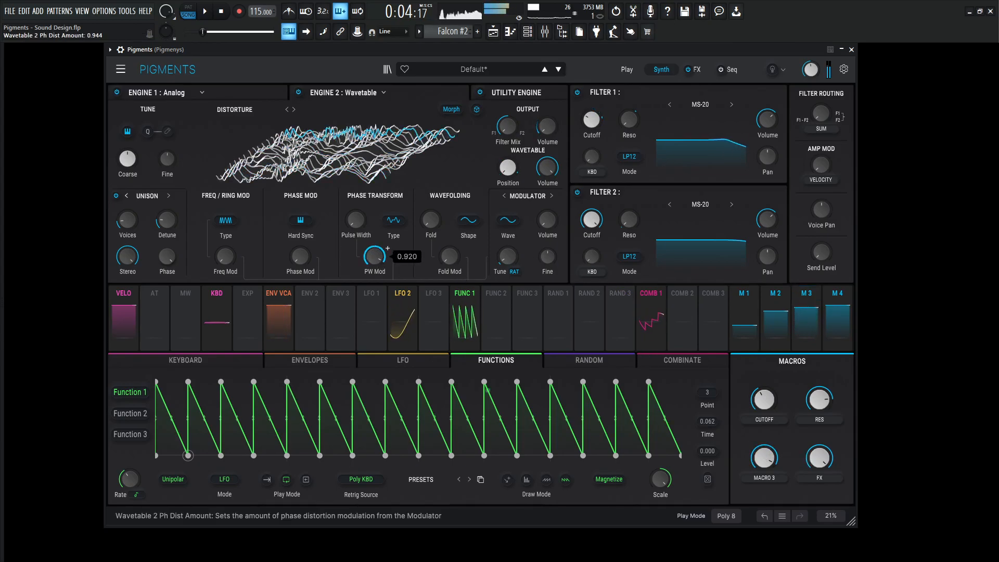
# Try raising the Engine 2 phase transform Pulse Width and sweep Macro 3 to audition it.
pyautogui.moveTo(355, 219); pyautogui.dragTo(355, 206)
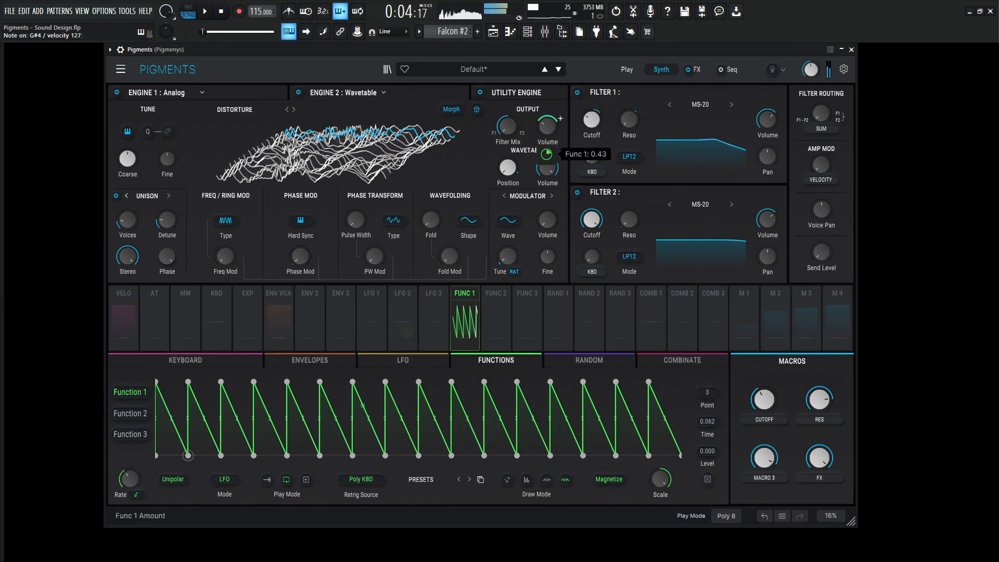
pyautogui.moveTo(764, 458); pyautogui.dragTo(764, 502)
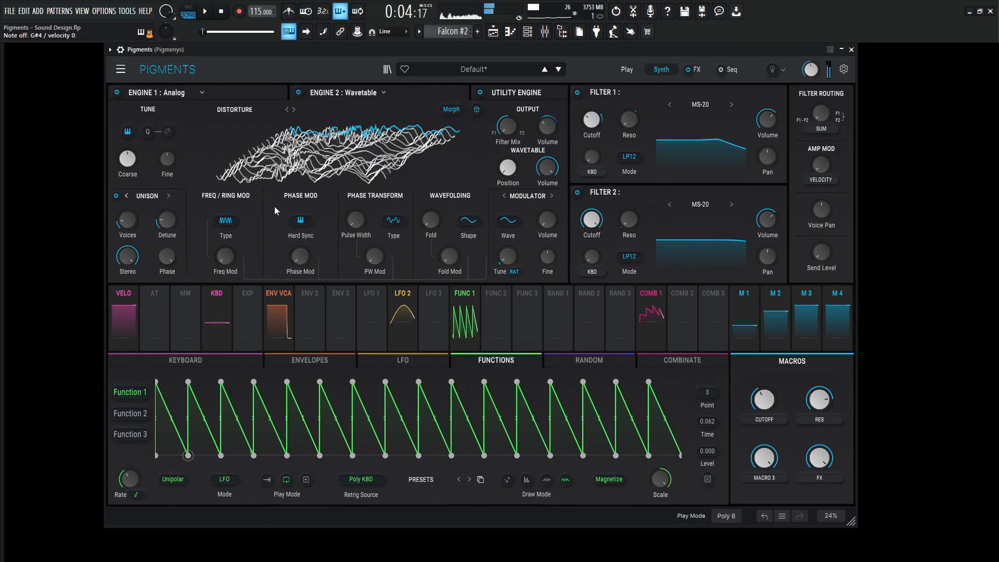
# Modulate the Engine 2 Freq Mod with a small amount of Macro 3 and raise the wavefolding Fold.
pyautogui.moveTo(394, 284); pyautogui.dragTo(226, 256)
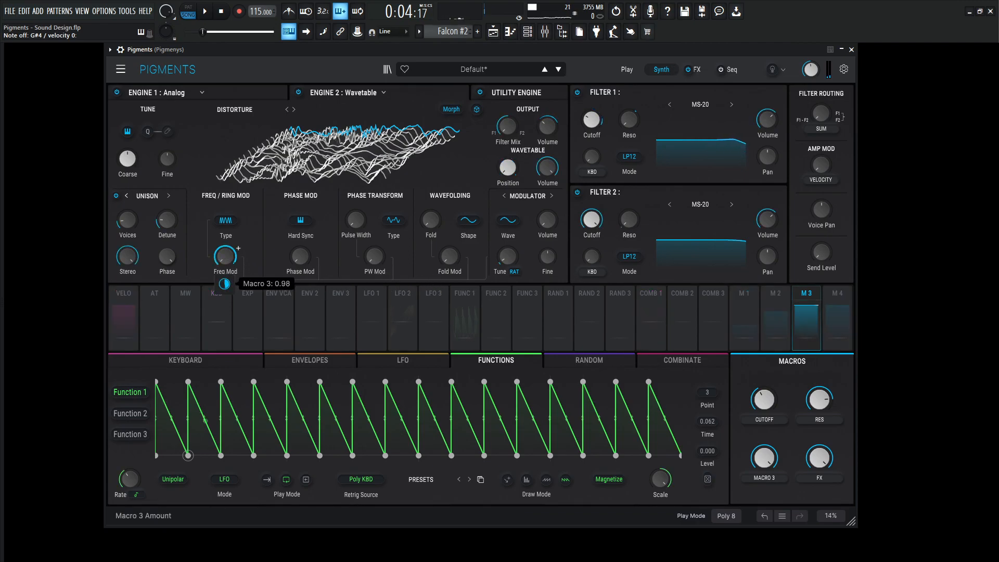
pyautogui.moveTo(224, 284); pyautogui.dragTo(224, 280)
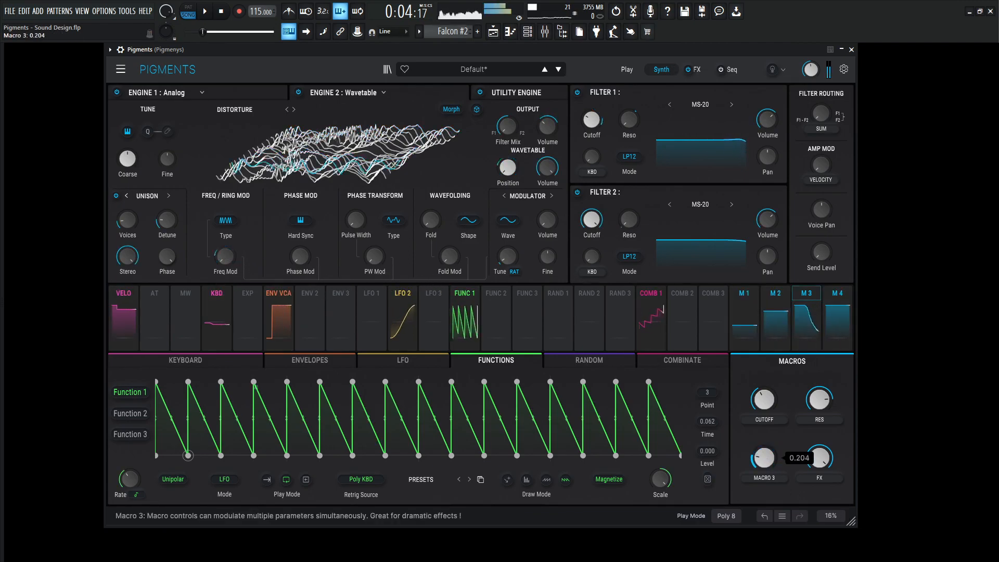
pyautogui.moveTo(462, 254); pyautogui.dragTo(449, 292)
pyautogui.moveTo(432, 220); pyautogui.dragTo(431, 197)
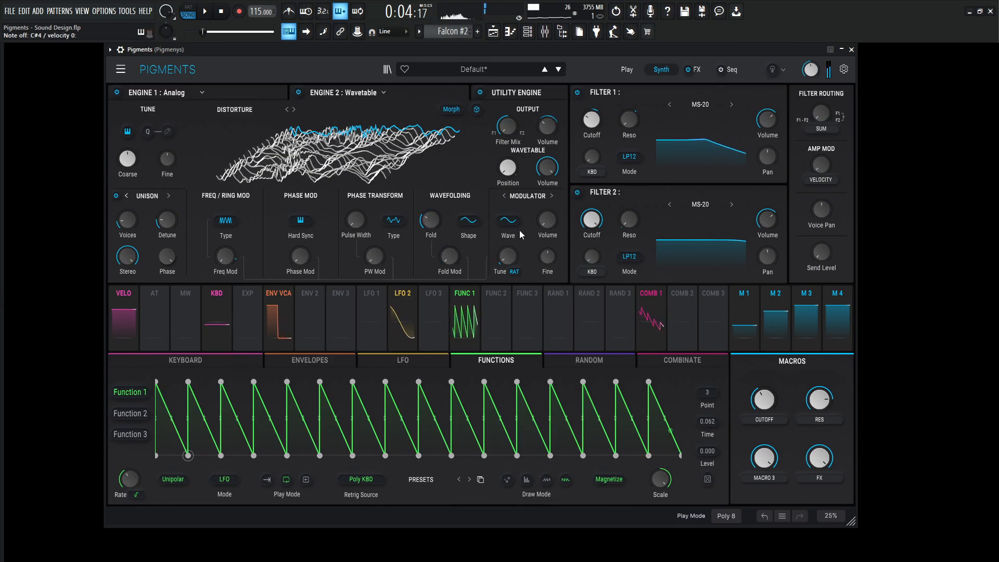
# Rename Macro 3 to FUN and audition the pattern, lowering FUN, adjusting CUTOFF and setting RES to about 0.860.
pyautogui.doubleClick(771, 480)
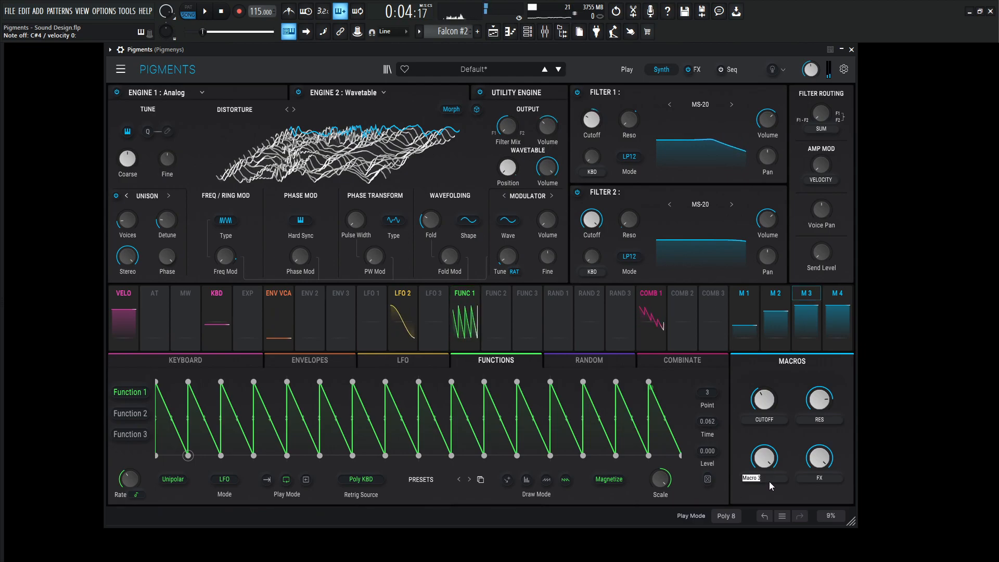
pyautogui.write('Fu')
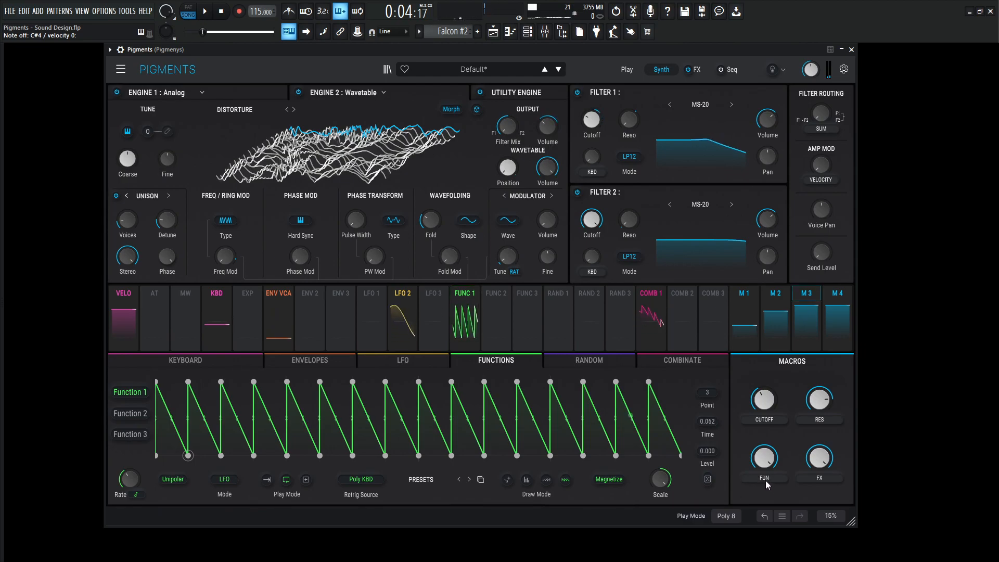
pyautogui.press('space')
pyautogui.moveTo(764, 458); pyautogui.dragTo(764, 494)
pyautogui.moveTo(763, 399); pyautogui.dragTo(820, 410)
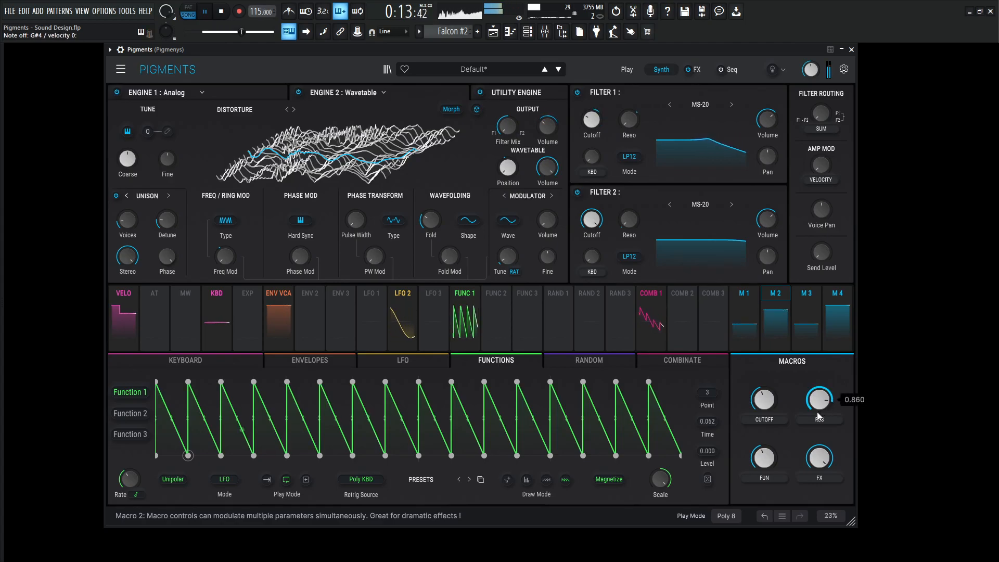
pyautogui.press('space')
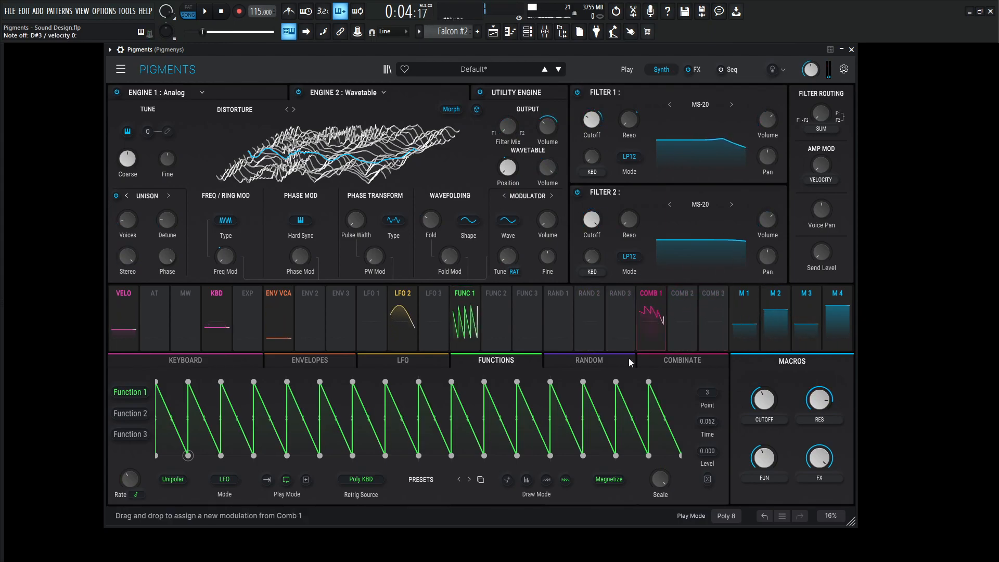
# Review the modulation sources: the Function 1 shape, the LFO 2 settings, and the Combinate 1 crossfade and its available types.
pyautogui.click(694, 366)
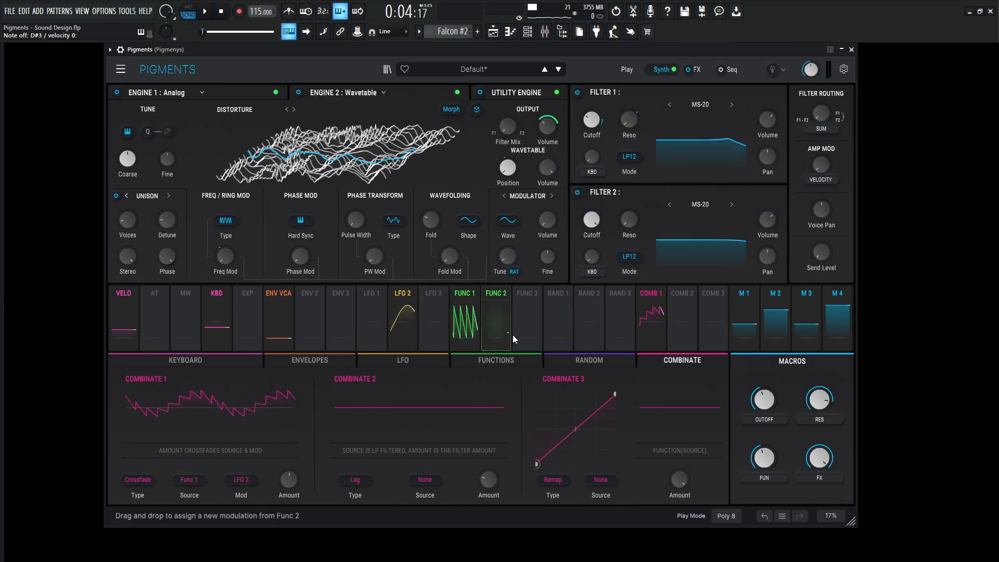
pyautogui.click(500, 360)
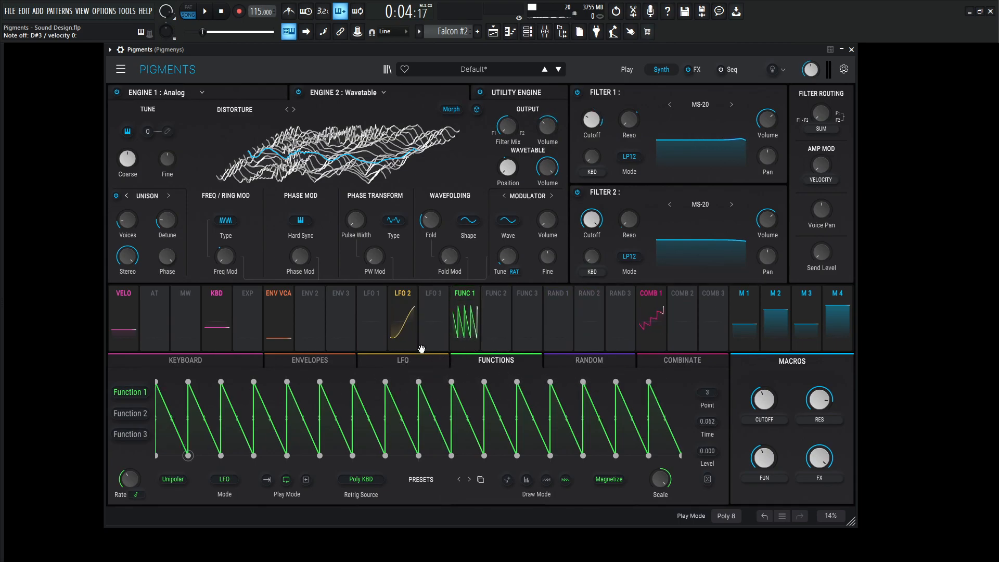
pyautogui.click(403, 316)
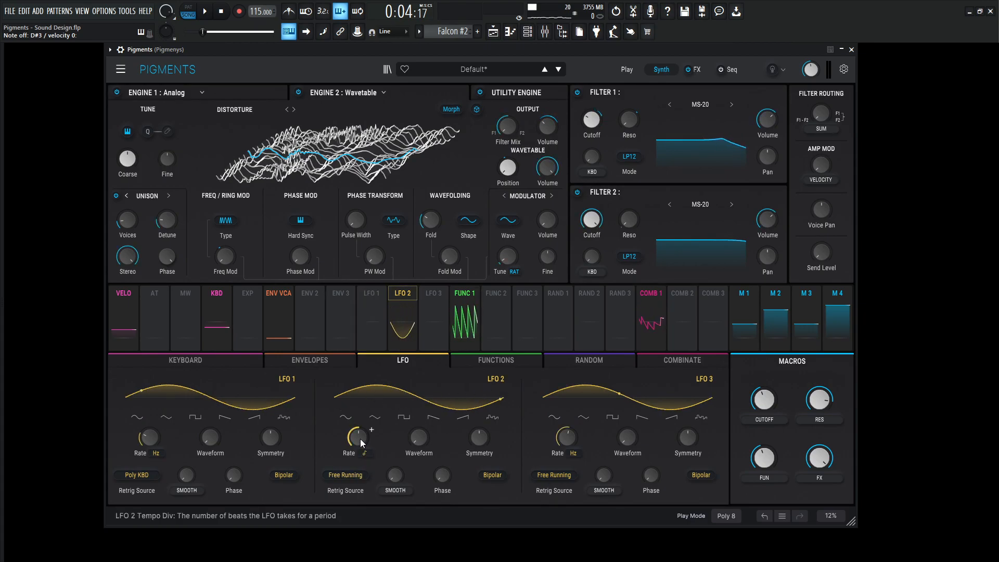
pyautogui.click(676, 358)
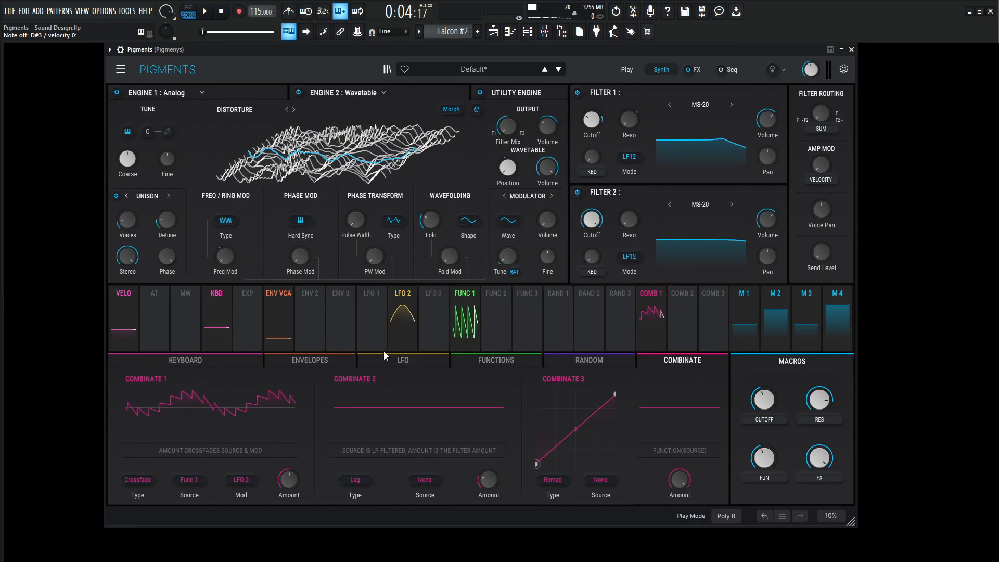
pyautogui.click(140, 480)
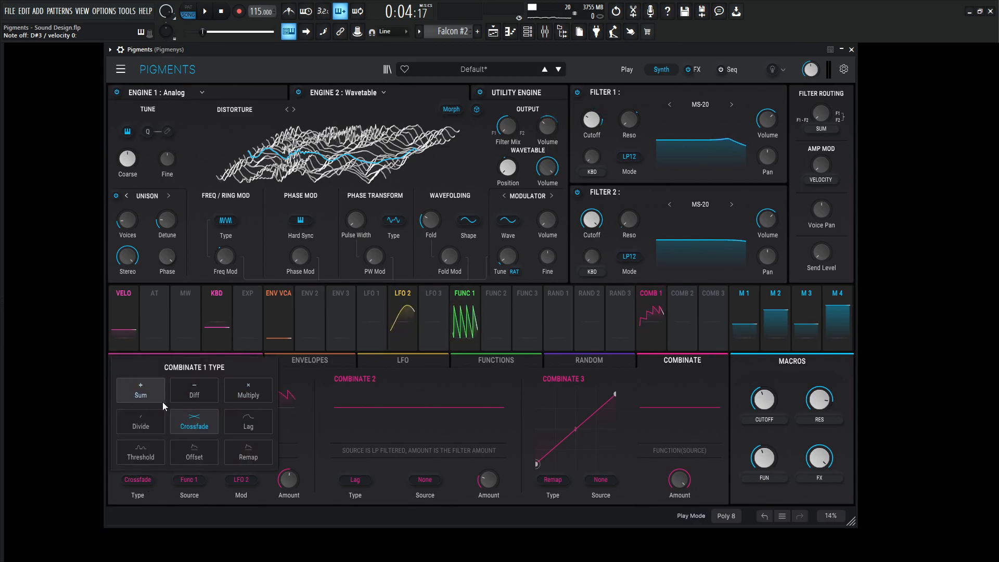
pyautogui.click(317, 497)
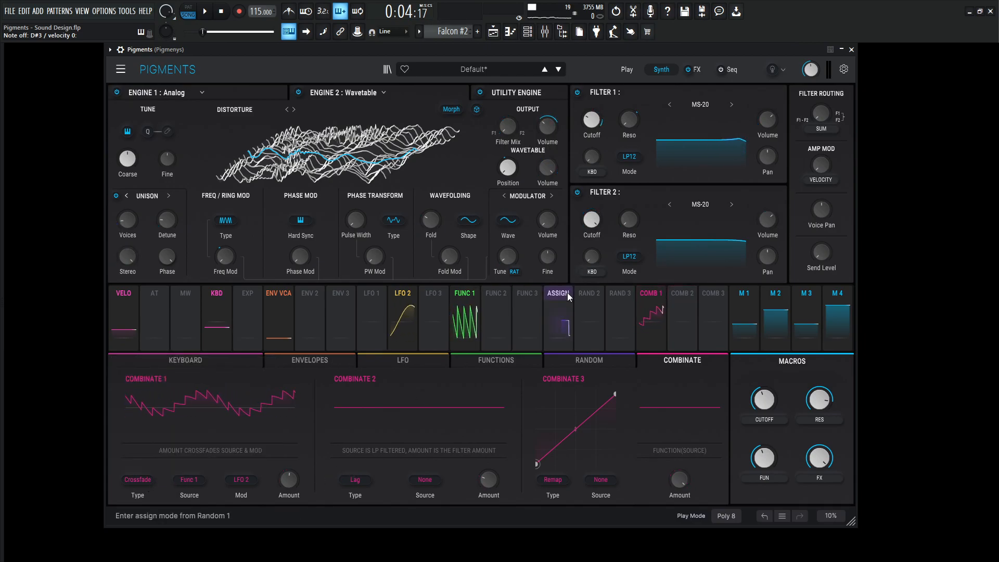
# Show the Engine 1 analog oscillator settings and audition the finished pattern.
pyautogui.click(249, 92)
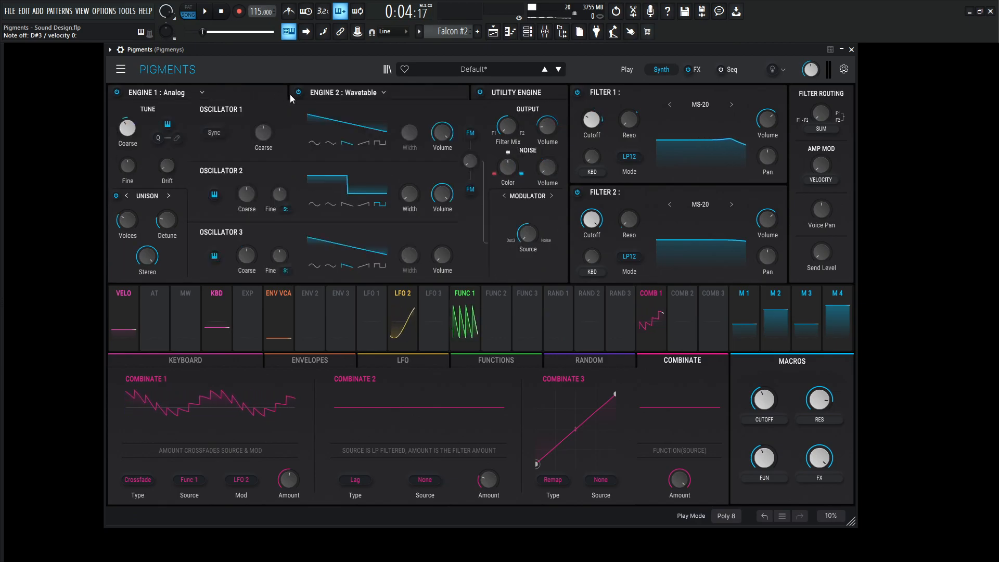
pyautogui.press('space')
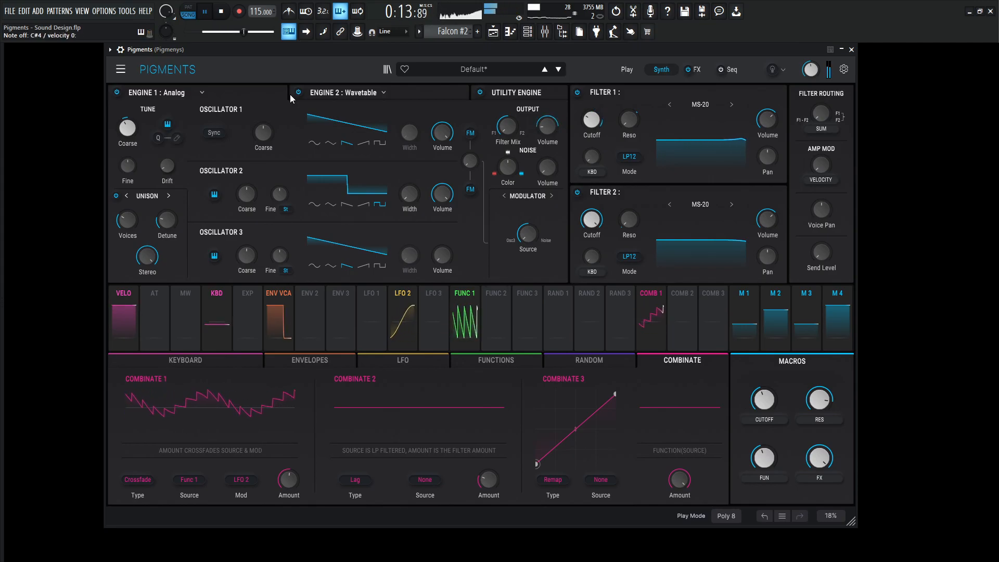
pyautogui.press('space')
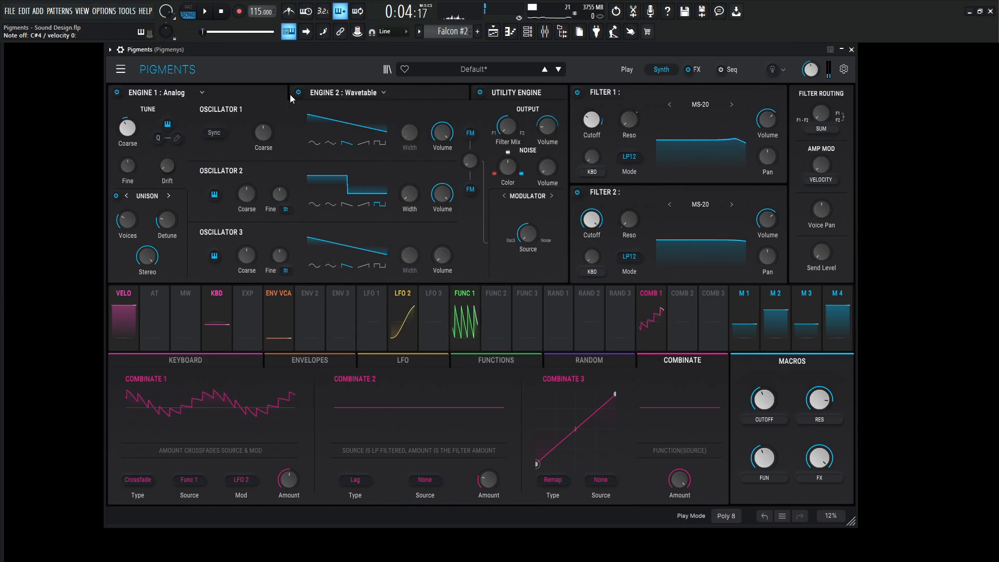